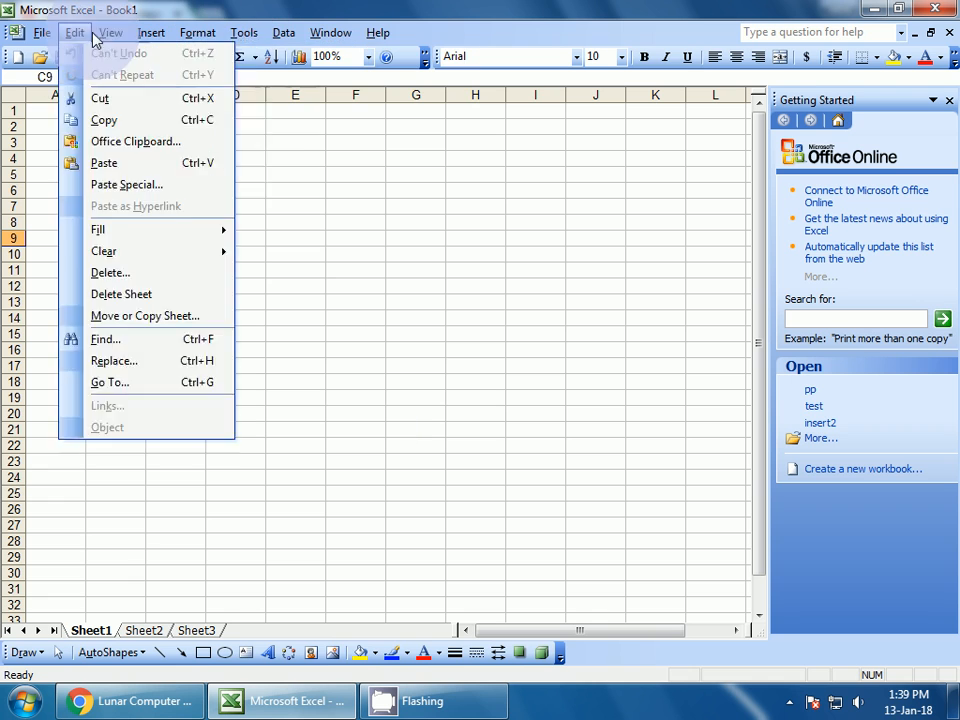
Check the YouTube channel in the browser, return to Excel, and browse the Tools menu without choosing anything
mouse_move(77, 35)
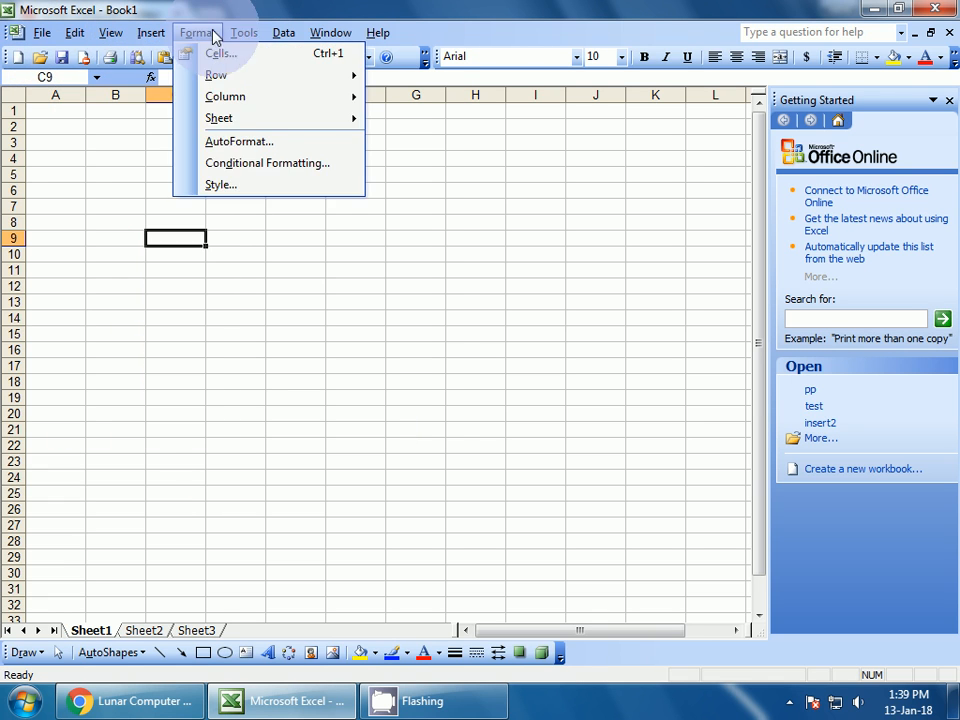
mouse_move(243, 36)
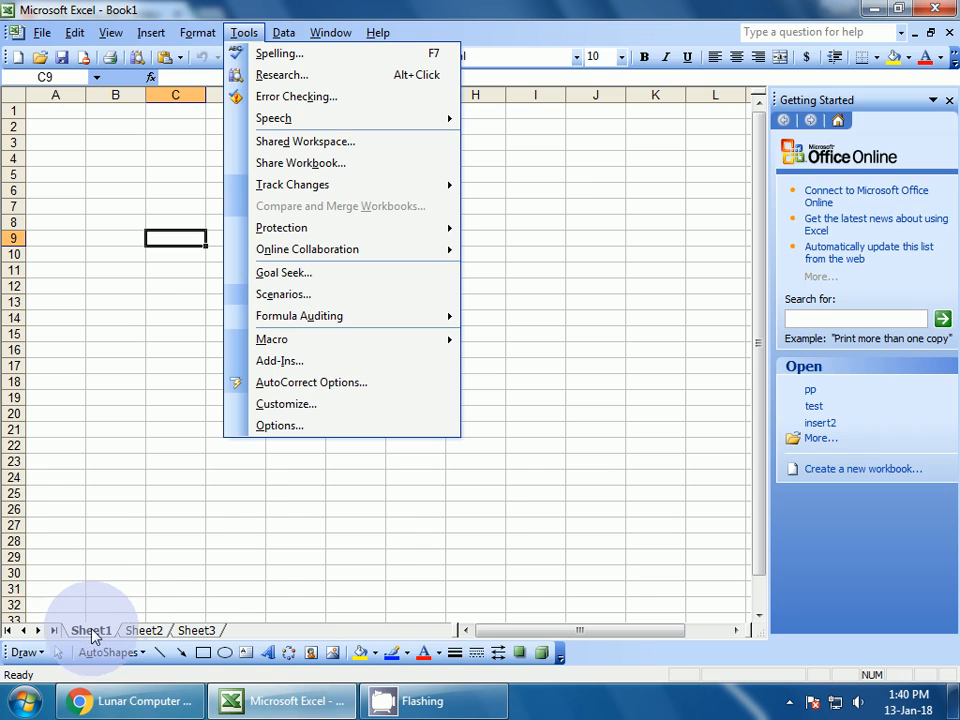
click(135, 701)
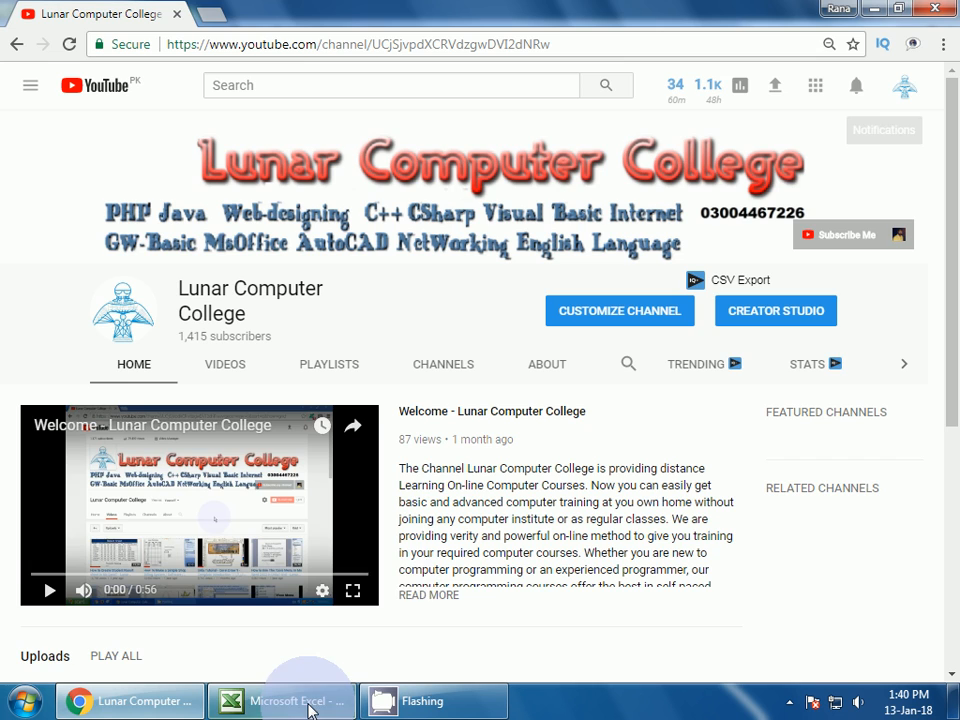
click(270, 700)
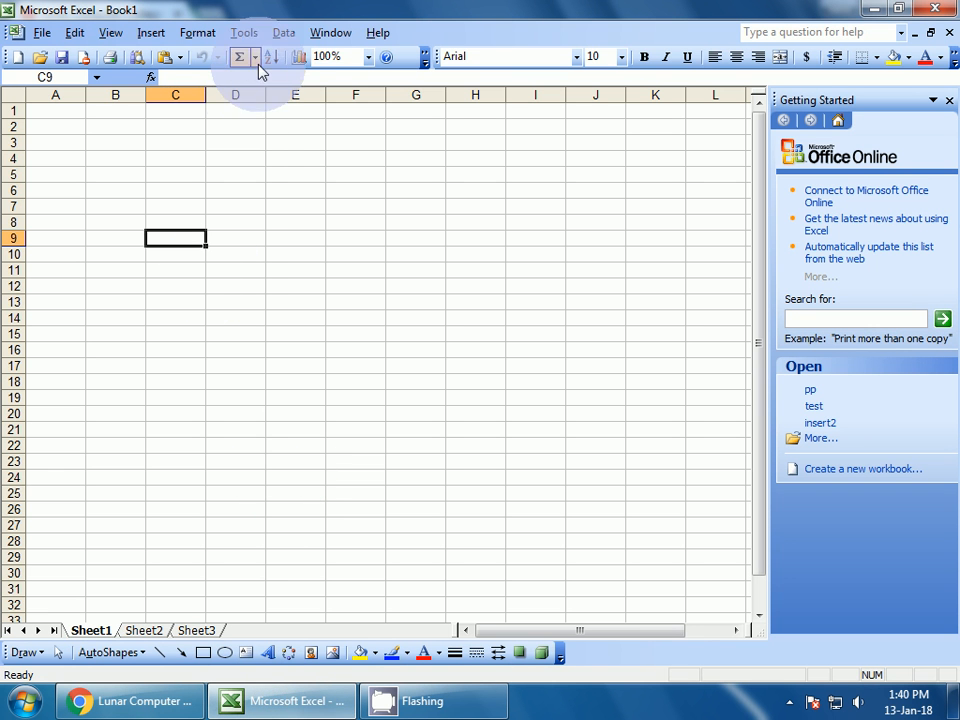
click(245, 36)
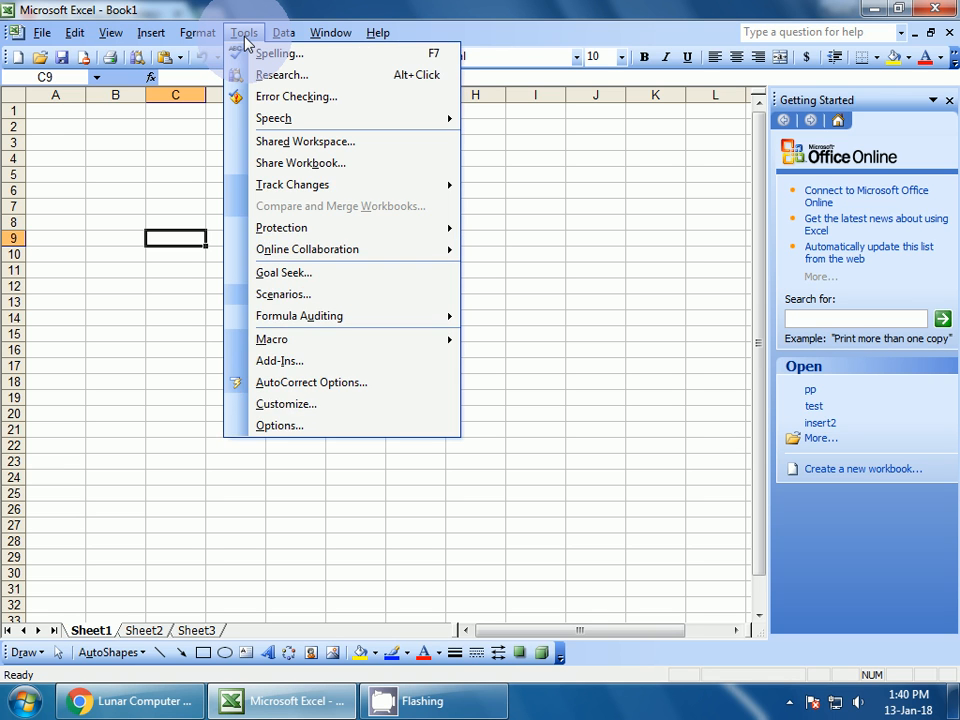
click(246, 36)
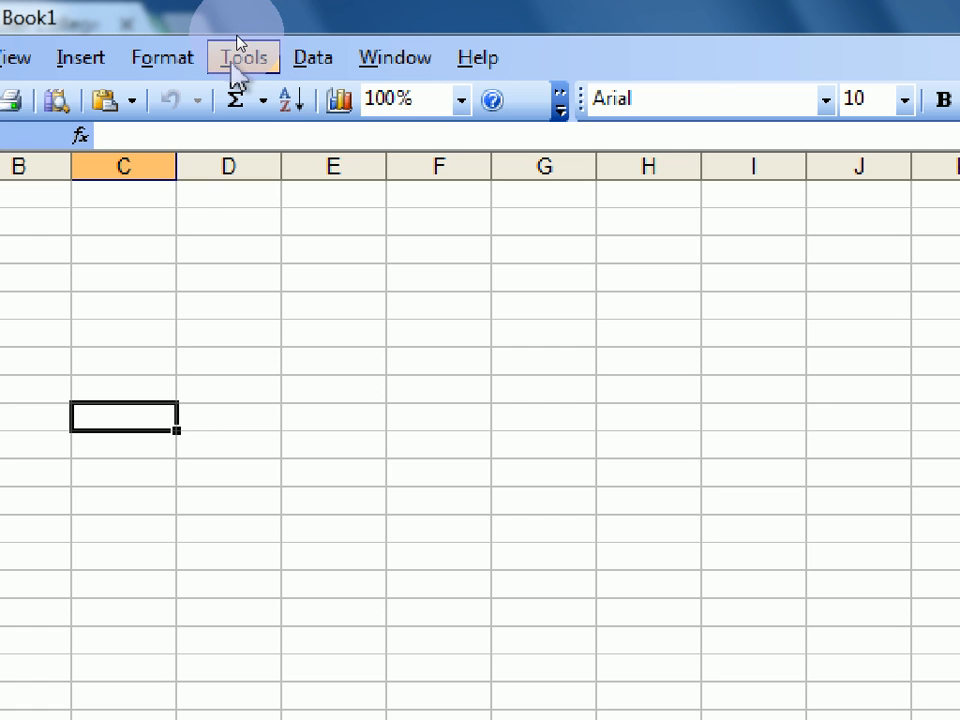
click(240, 40)
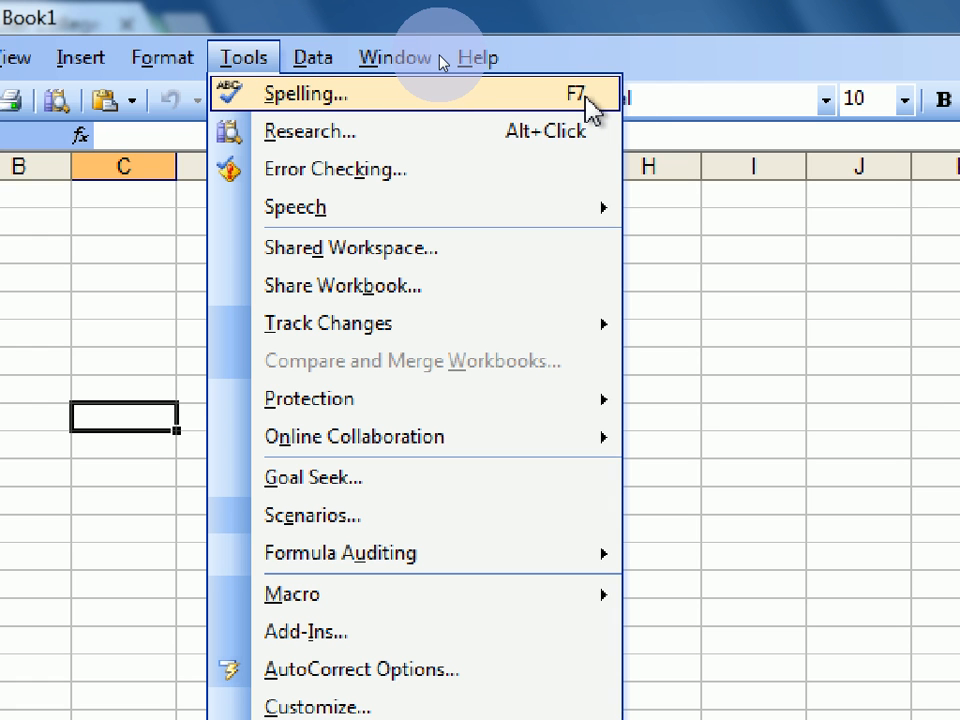
key(Escape)
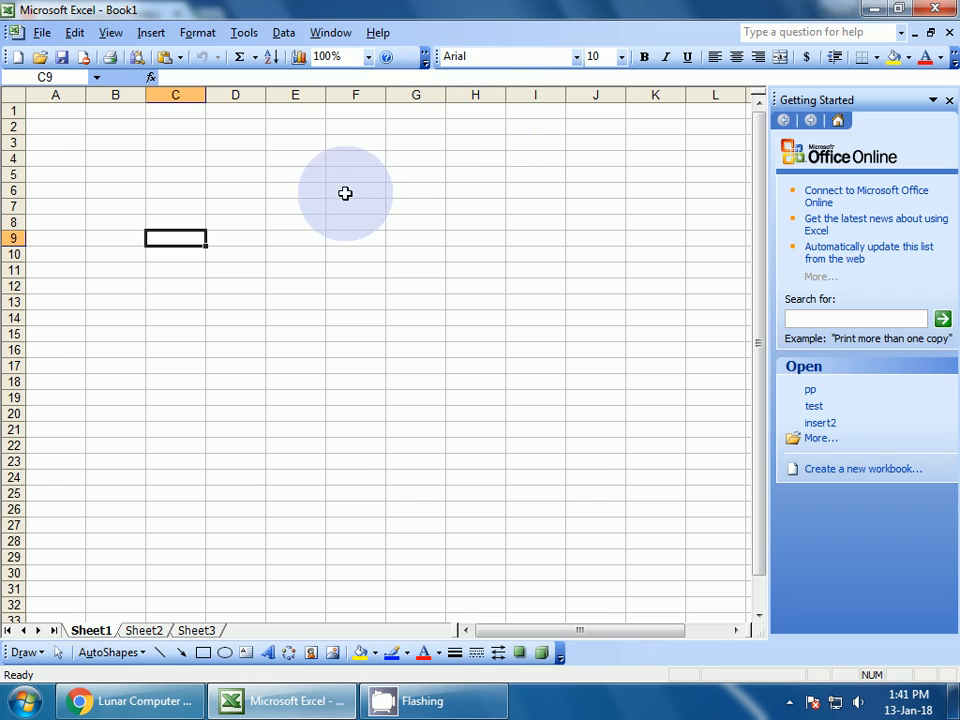
Enter the misspelled word 'Boook' in cell D8
click(302, 222)
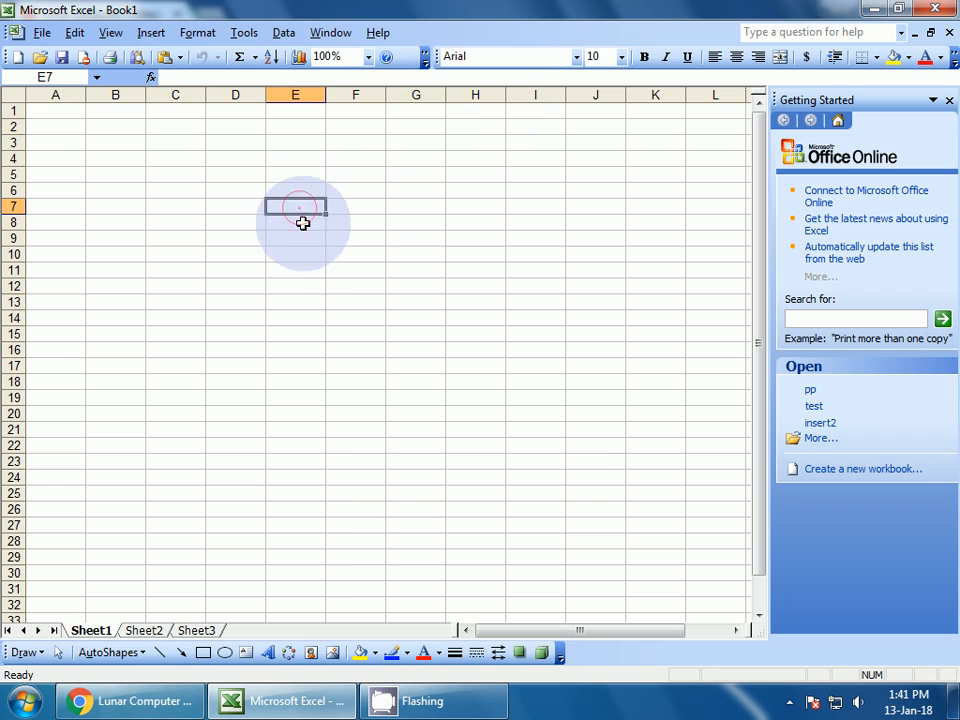
click(274, 249)
click(245, 225)
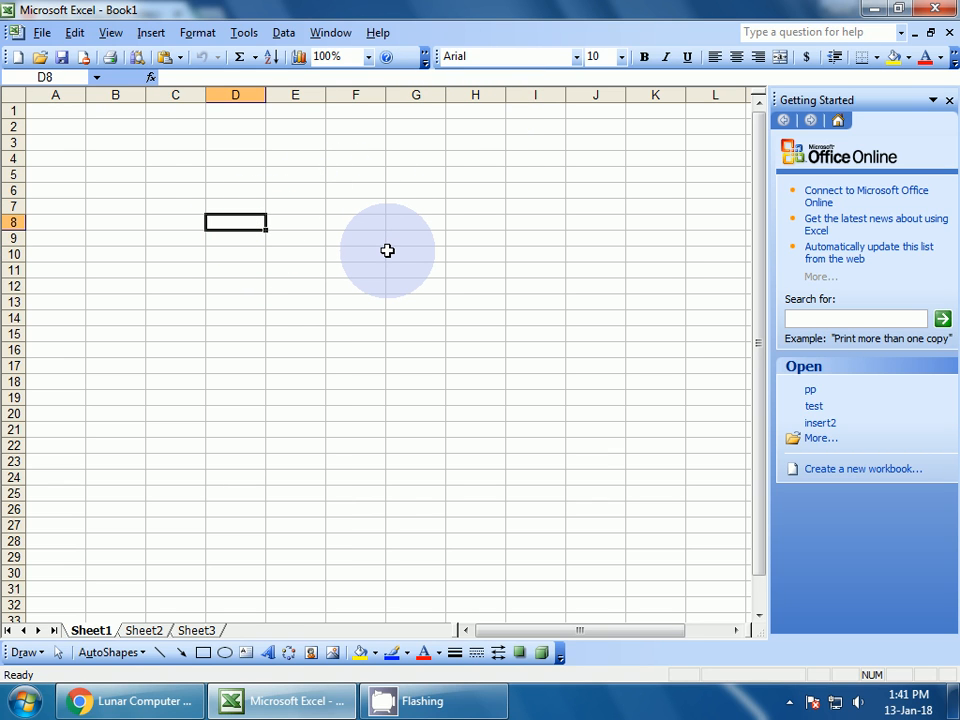
text(Bo)
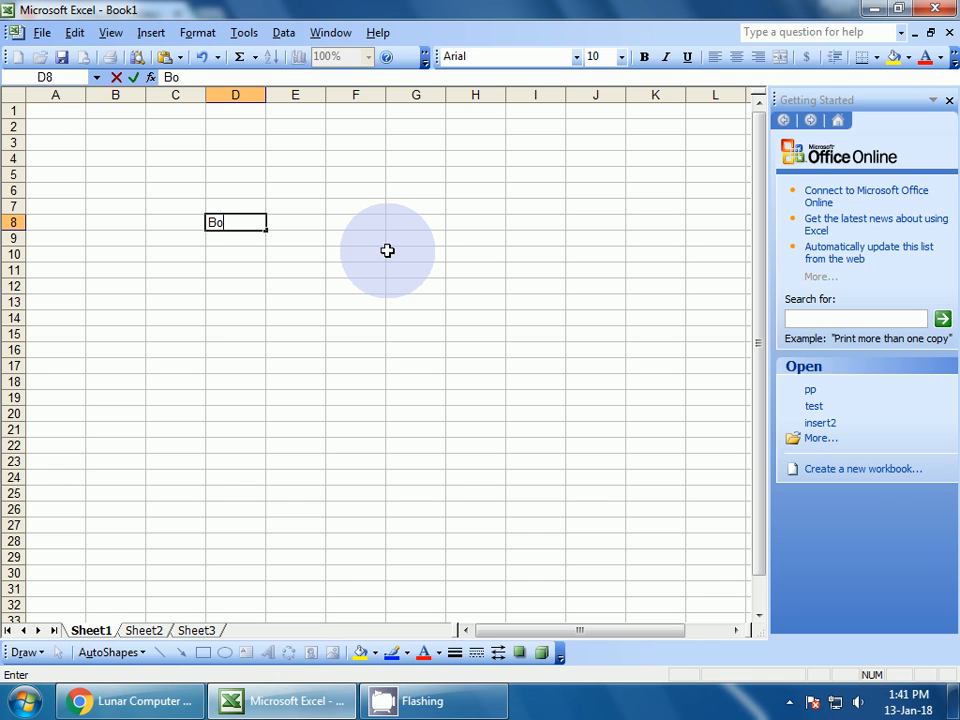
text(ook)
key(Return)
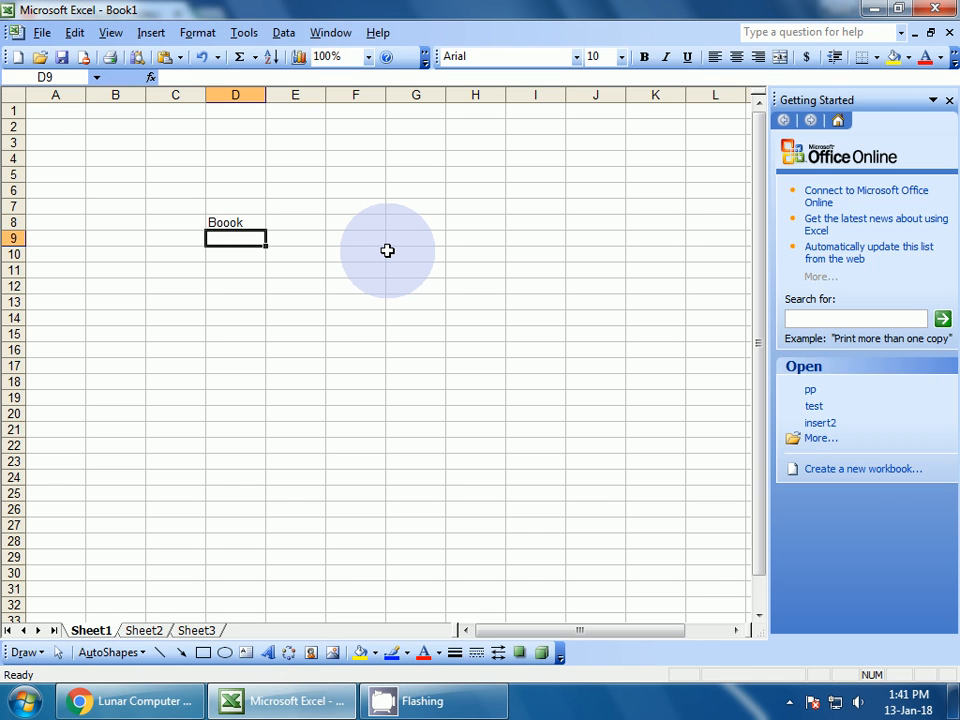
key(Up)
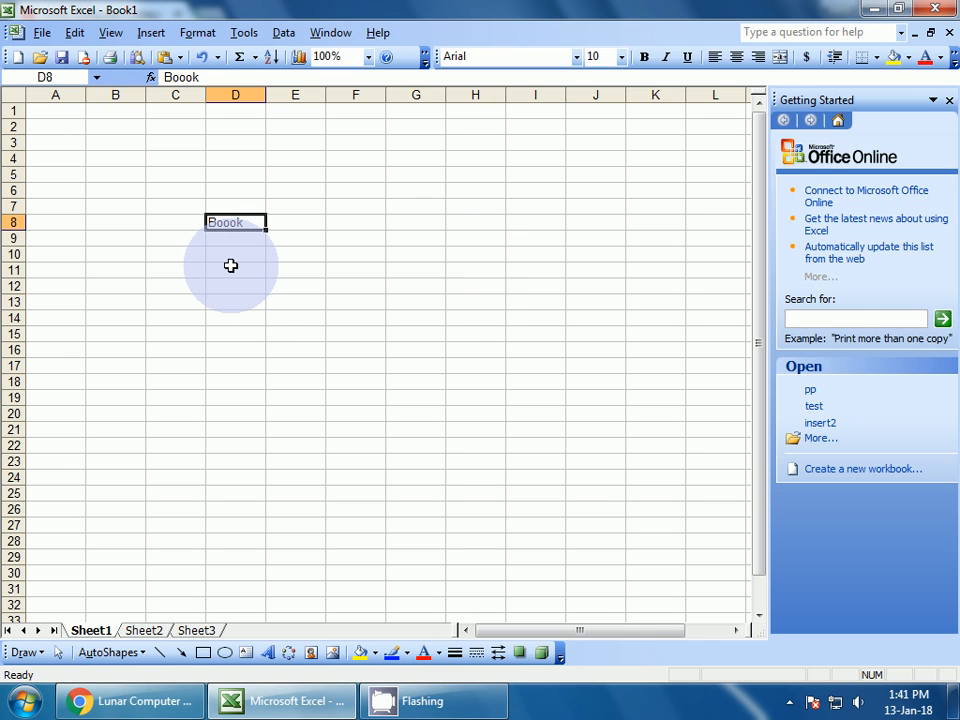
Zoom the sheet to 200% and reselect cell D8
click(327, 57)
text(200)
key(Return)
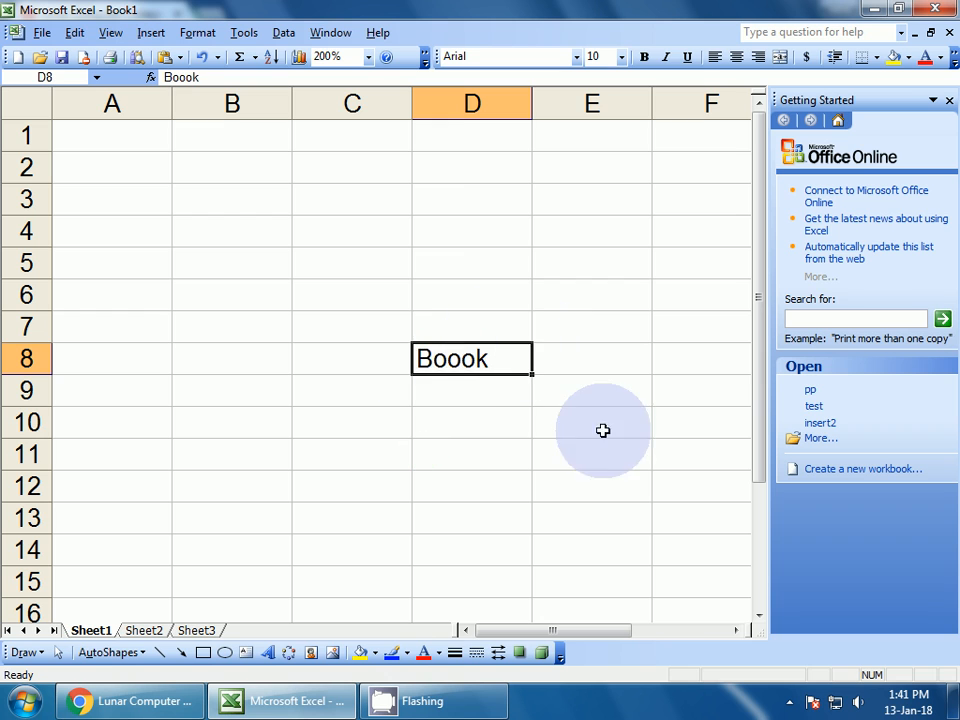
click(486, 433)
click(458, 359)
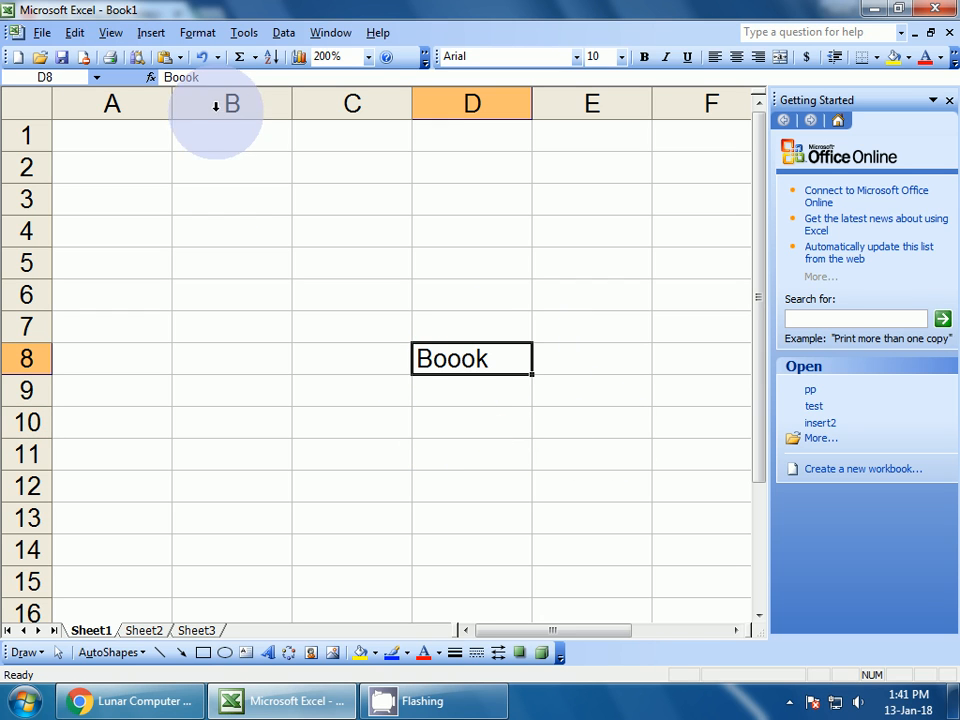
click(245, 33)
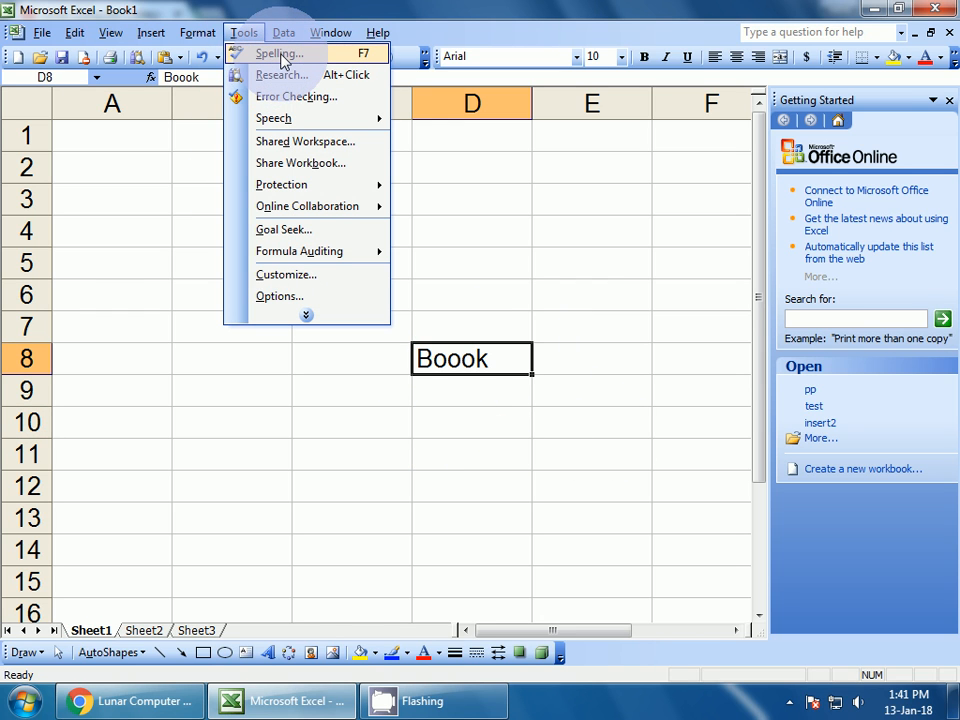
Spell-check the sheet and change 'Boook' in D8 to the suggestion 'Book'
click(368, 55)
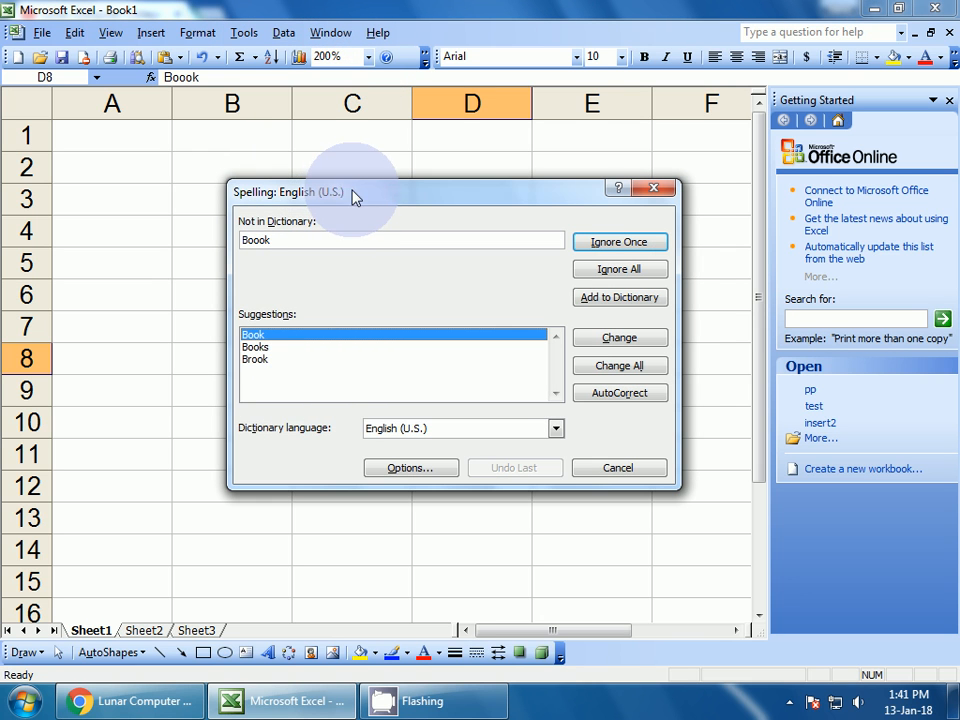
mouse_move(356, 197)
mouse_down()
mouse_move(411, 242)
mouse_move(360, 205)
mouse_up()
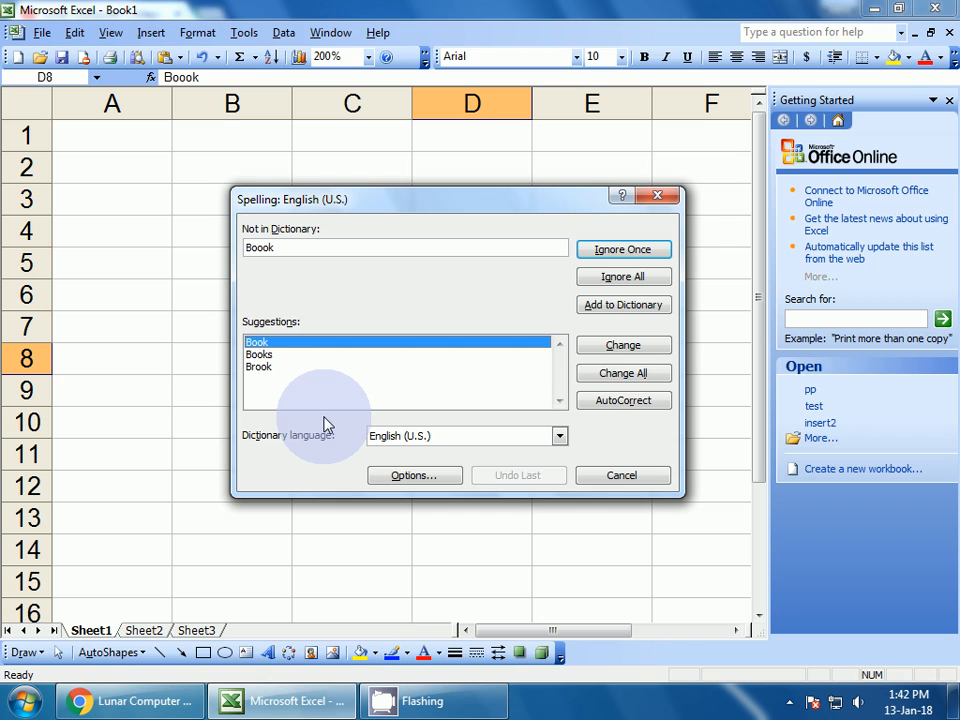
click(274, 356)
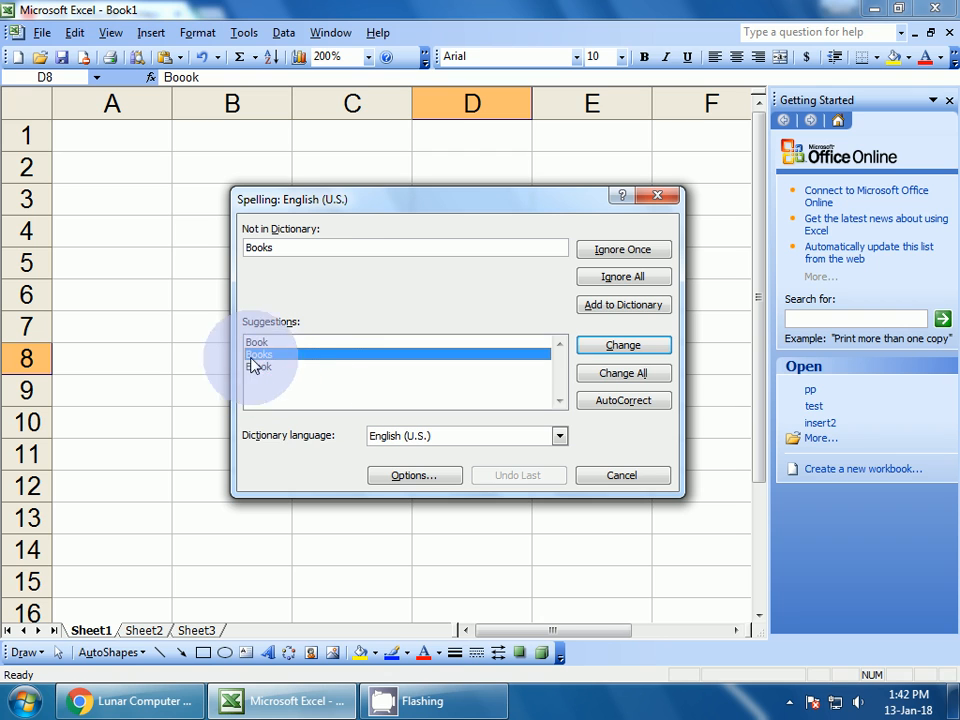
click(268, 344)
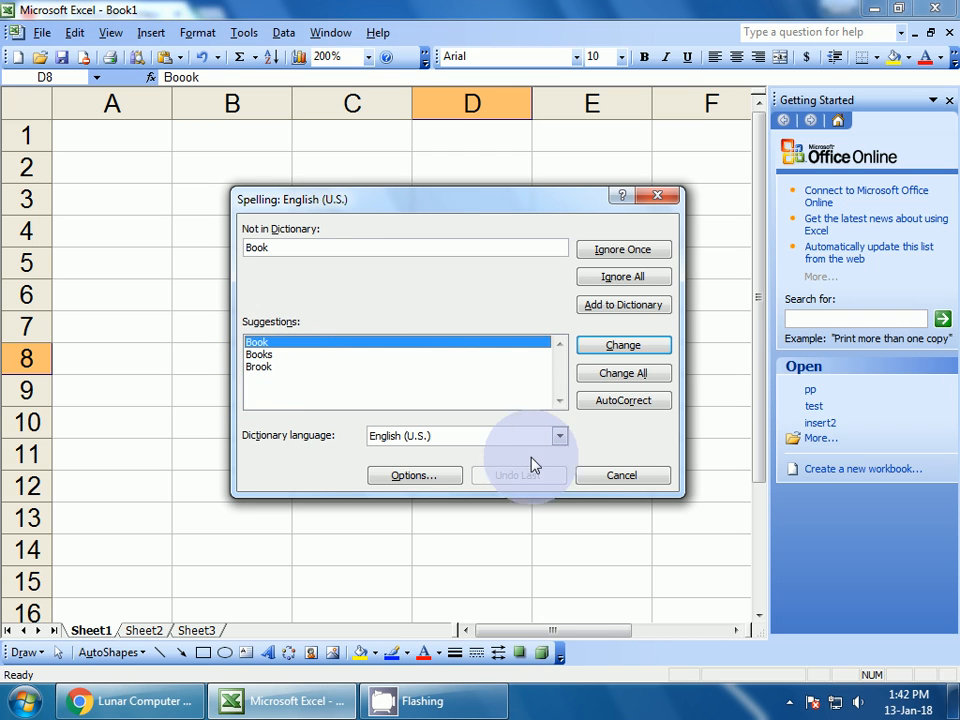
click(620, 350)
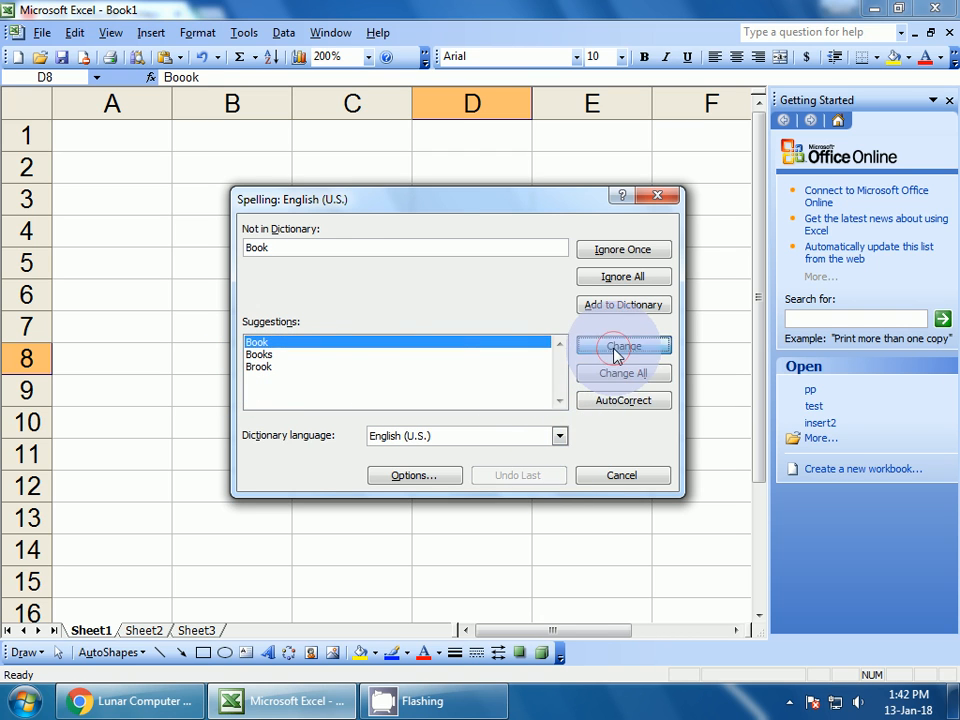
click(482, 389)
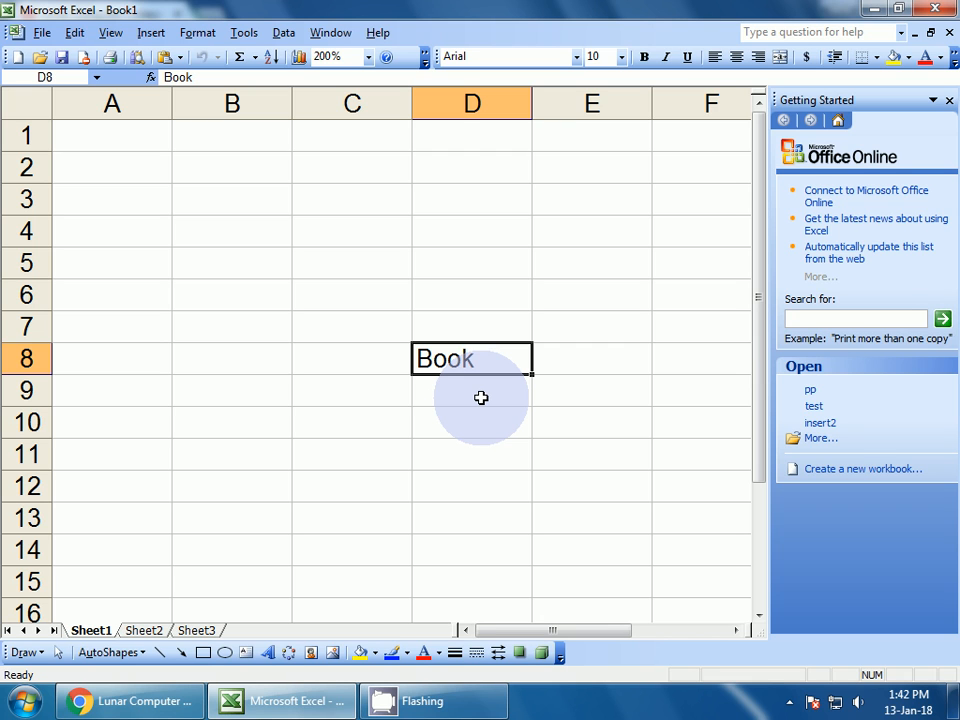
Move through column C from C8 up to C2, settle on C4, and open the Tools menu
click(352, 369)
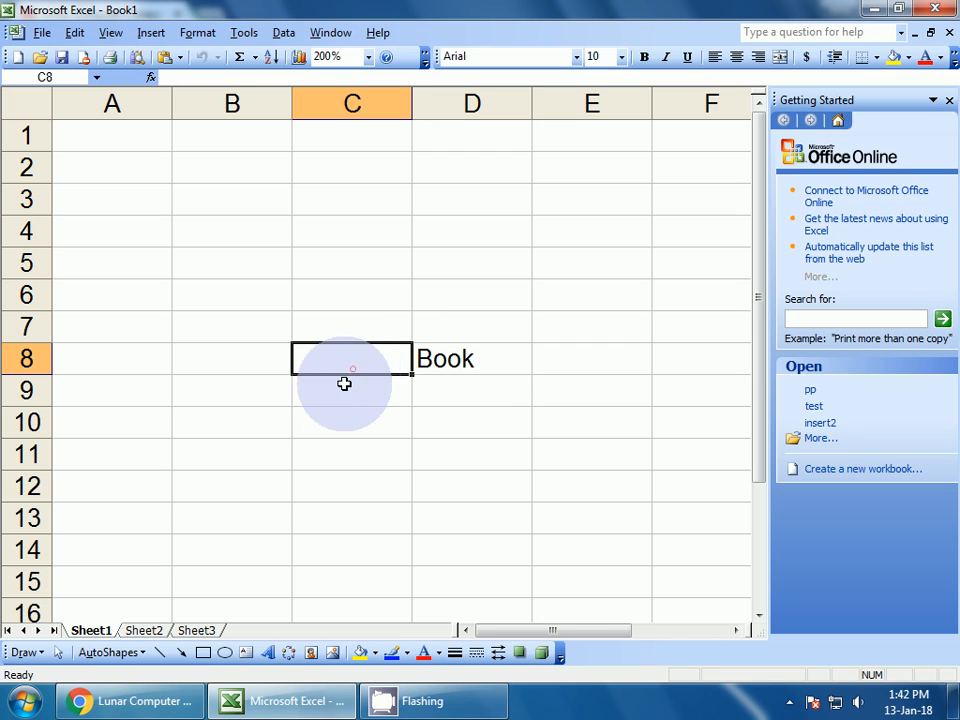
click(339, 317)
click(339, 270)
click(332, 231)
click(310, 196)
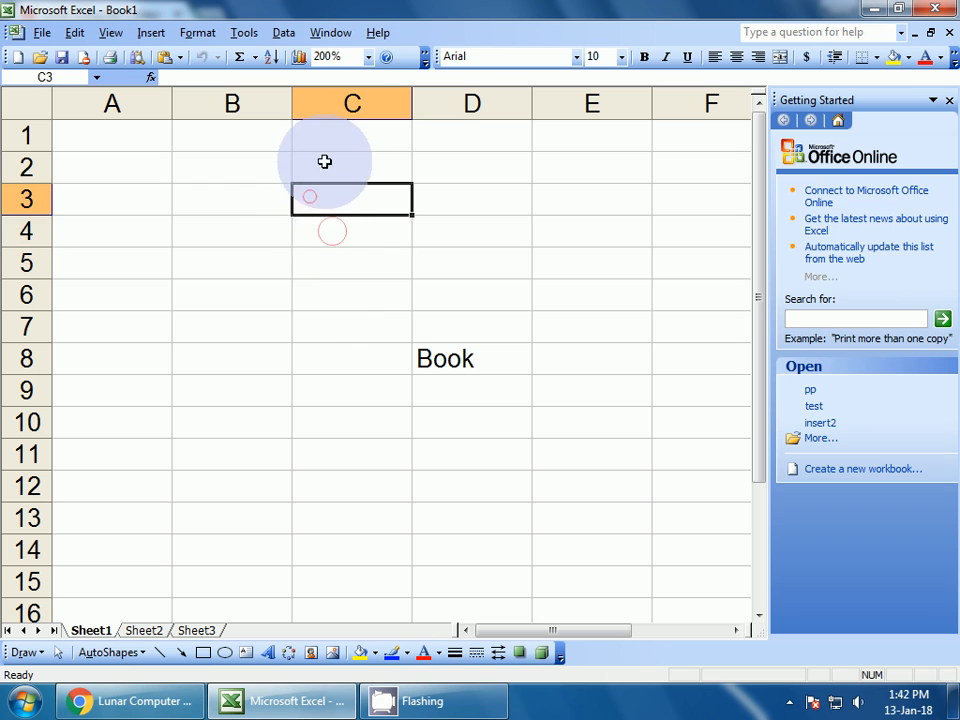
click(324, 159)
click(300, 229)
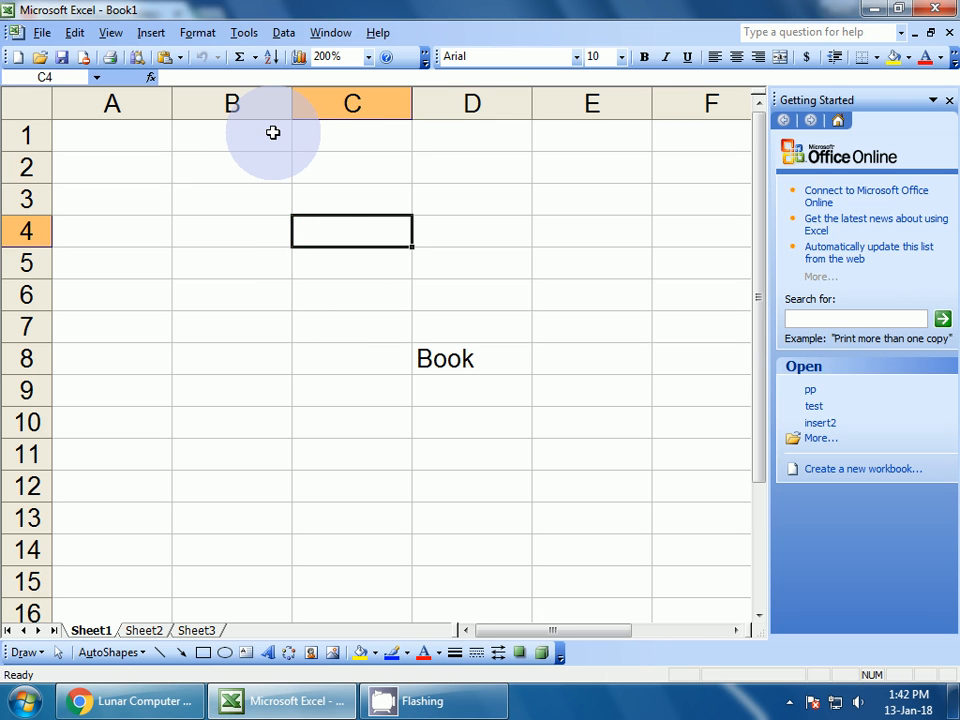
click(245, 33)
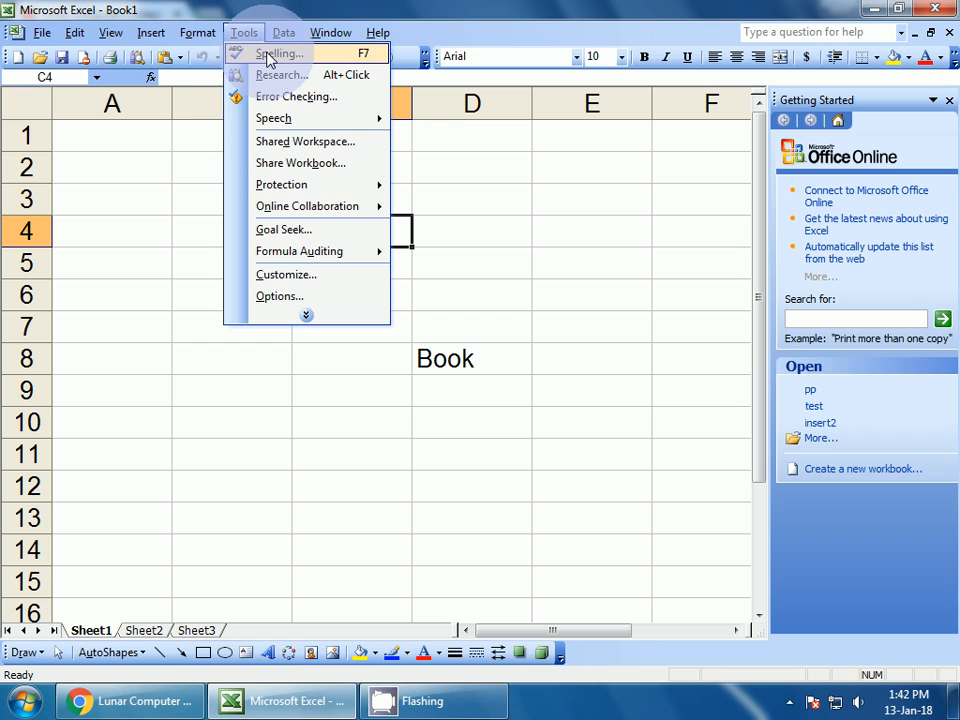
Look up 'sum' in the Research pane and switch the source to Thesaurus: English (U.S.)
click(316, 80)
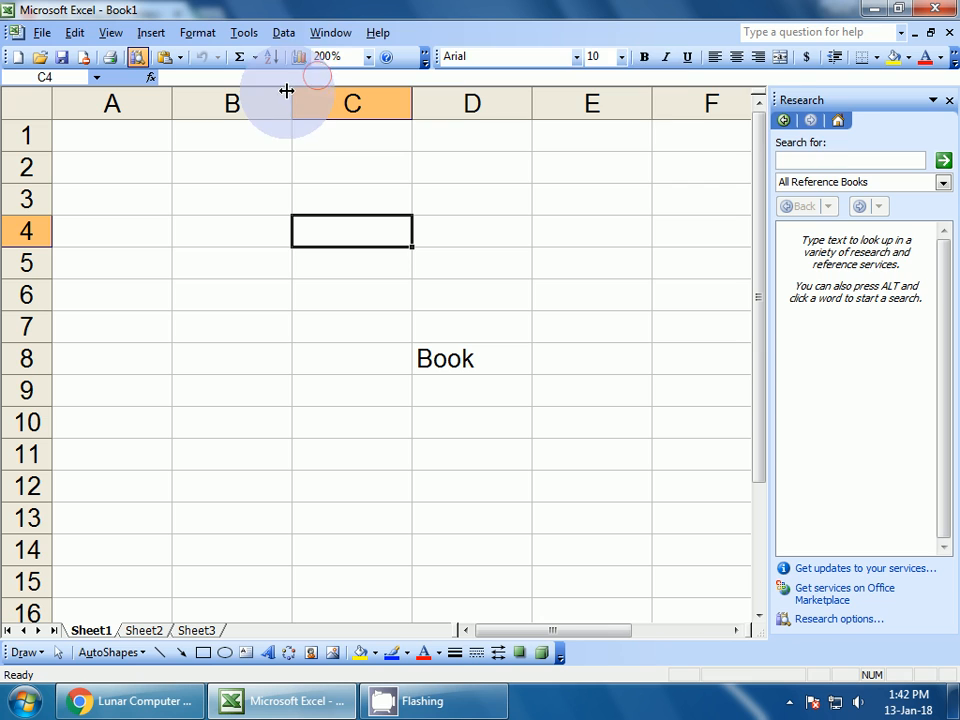
click(806, 160)
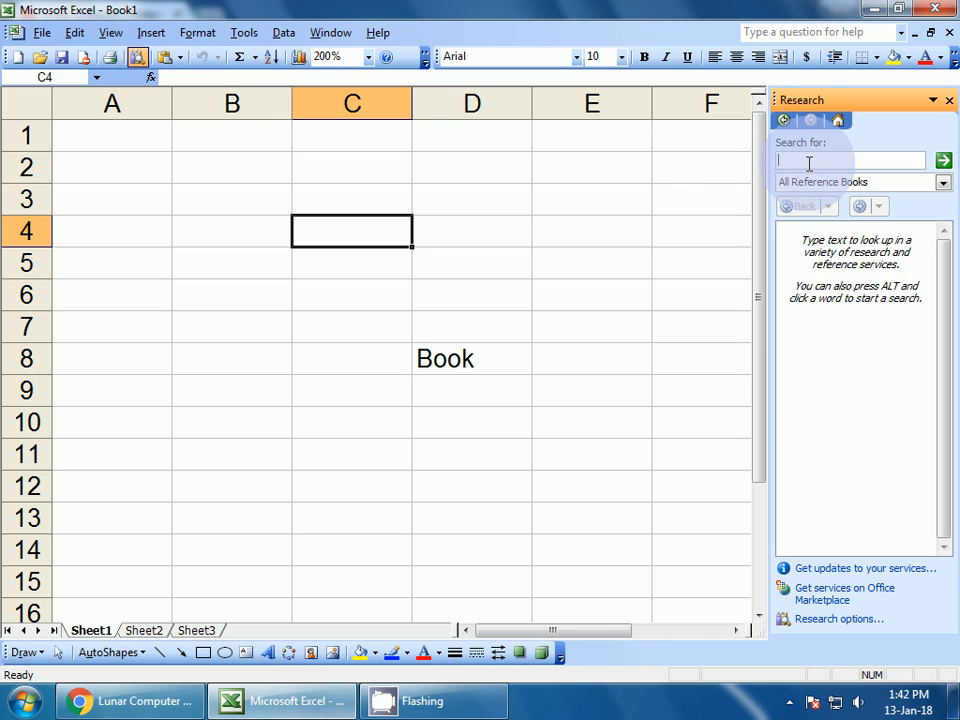
text(sum)
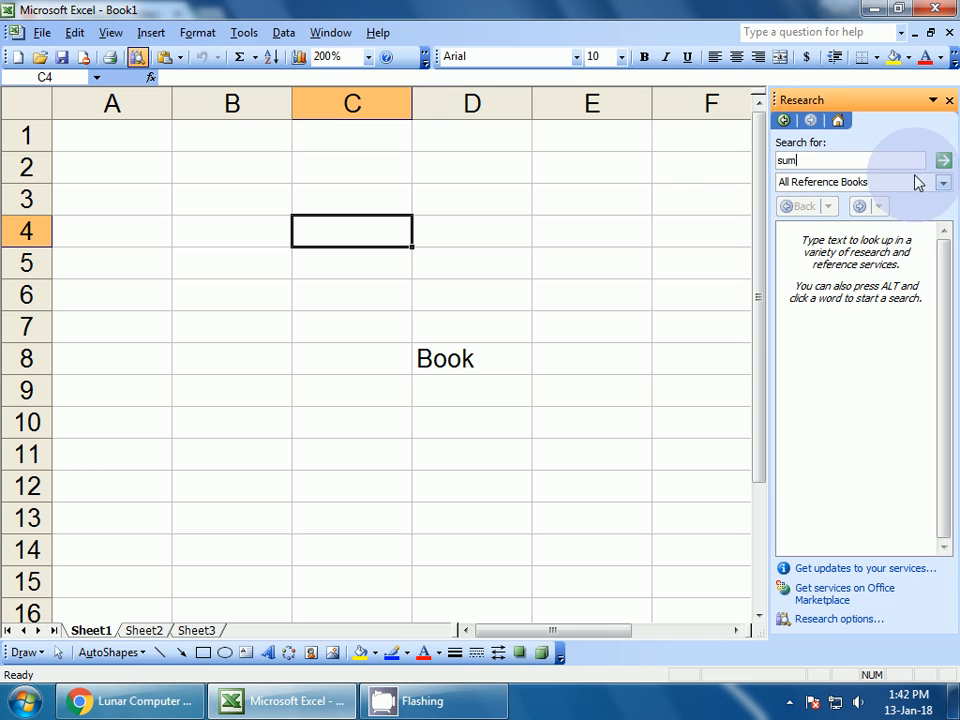
click(943, 161)
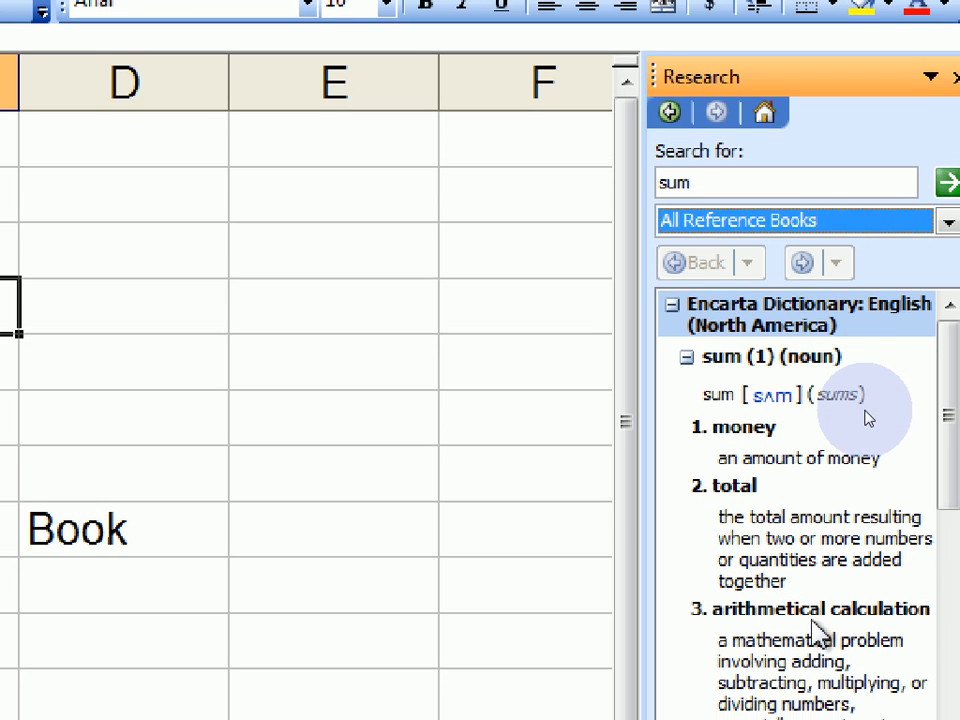
click(867, 416)
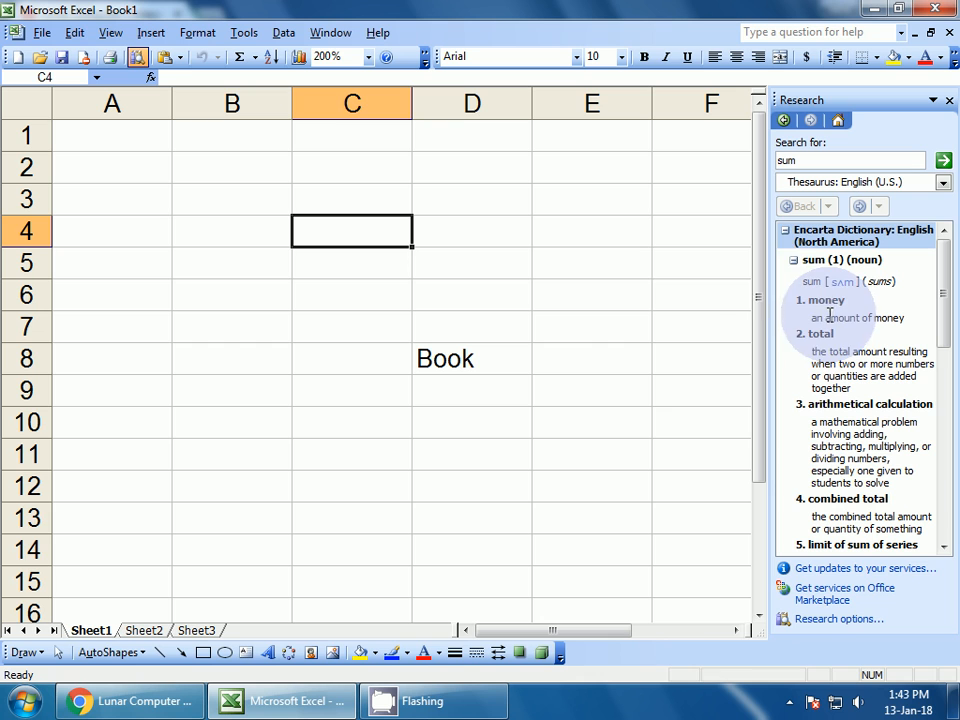
click(487, 367)
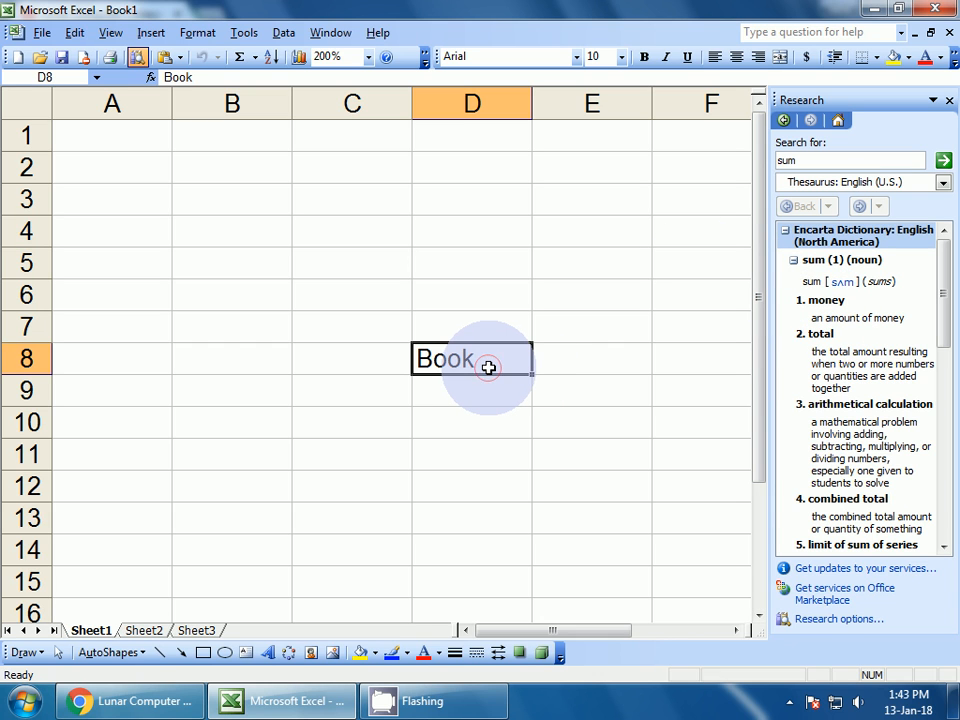
Research 'Book' from D8 in the thesaurus, then look up synonyms of 'volume'
click(248, 33)
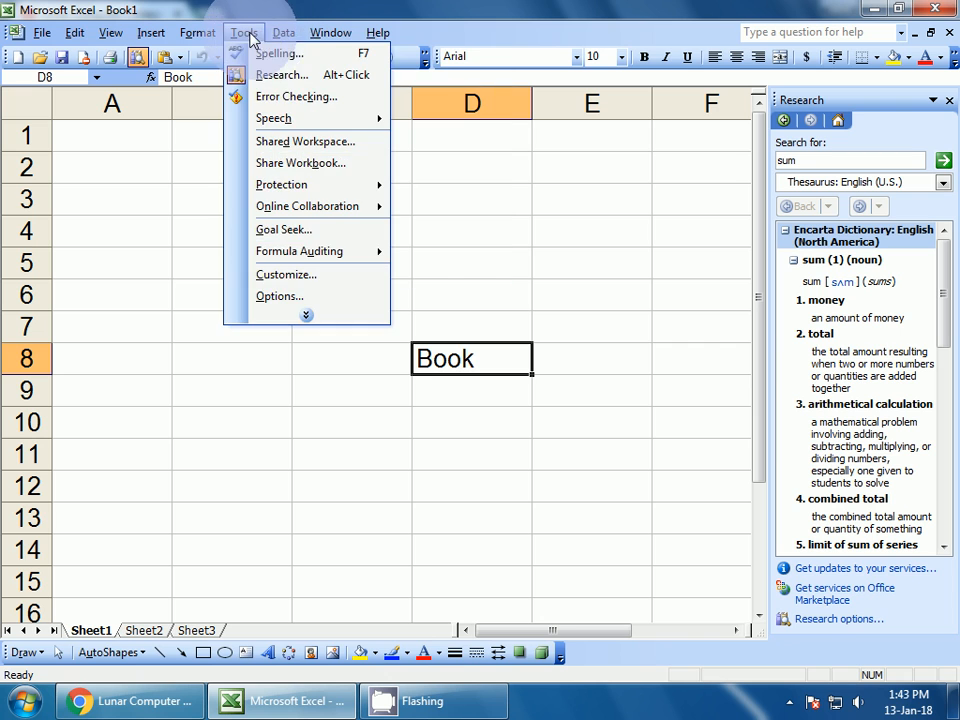
click(268, 72)
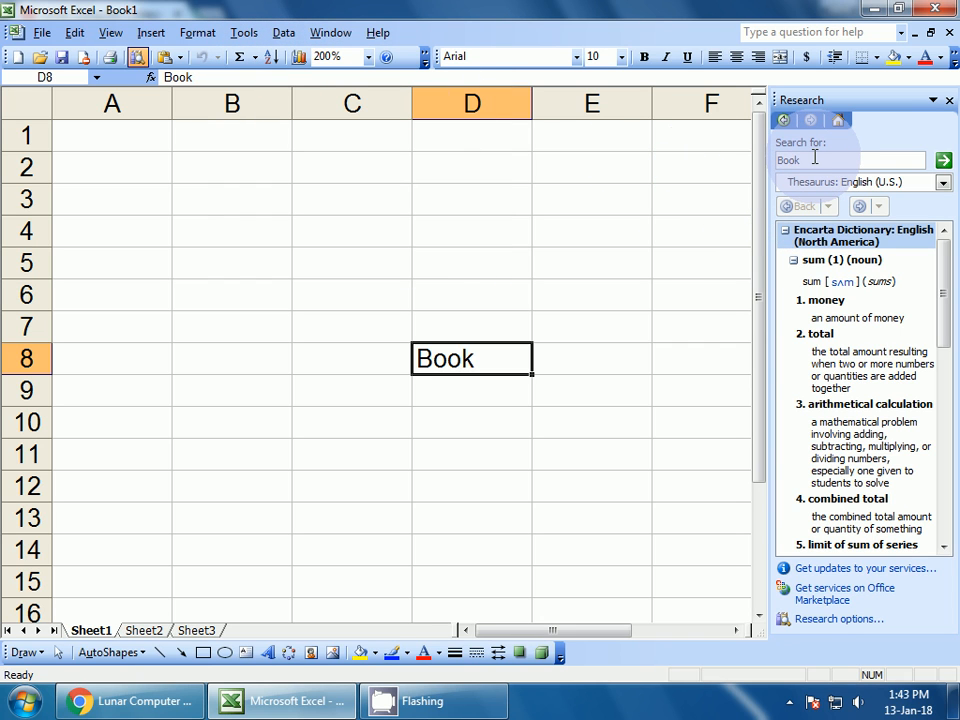
click(943, 160)
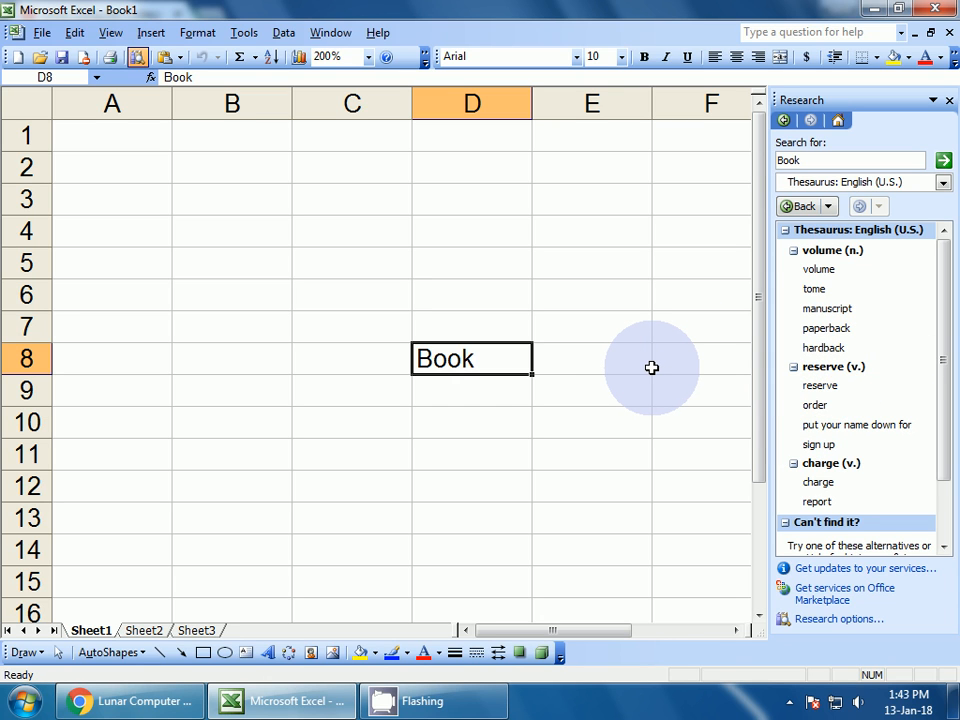
click(817, 269)
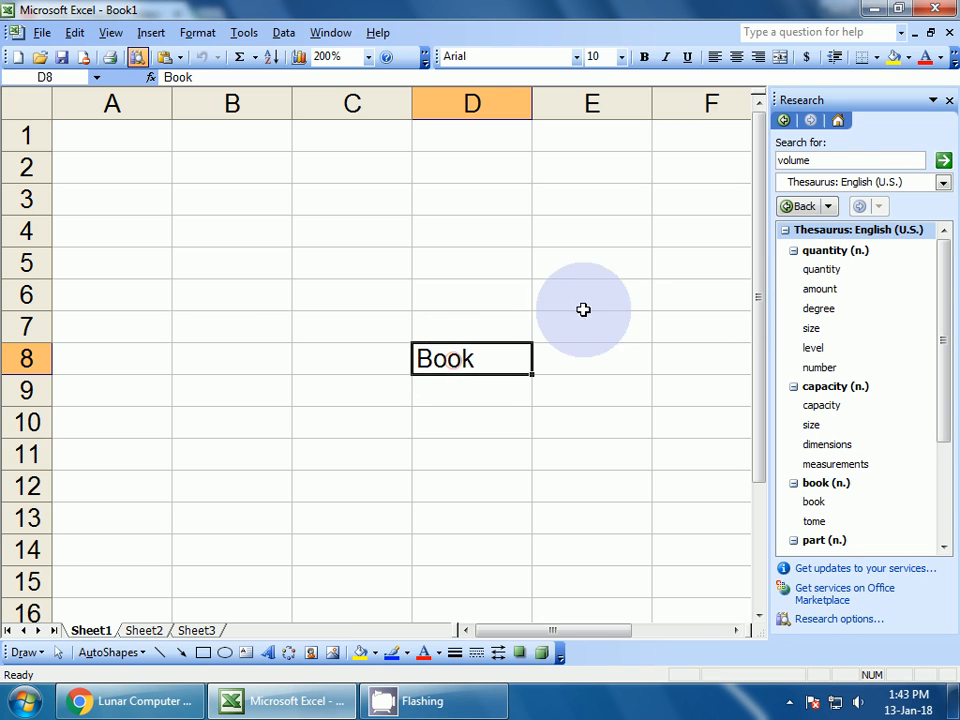
Search the thesaurus for 'book', insert the synonym 'quantity' into D8, and close the Research pane
double_click(812, 160)
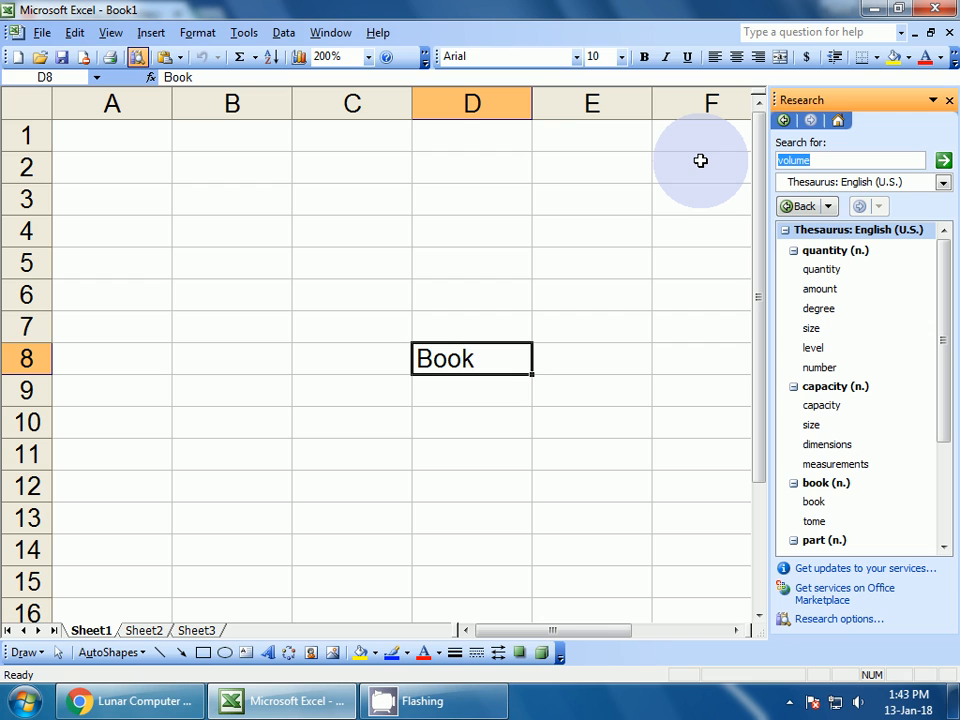
text(book)
click(944, 162)
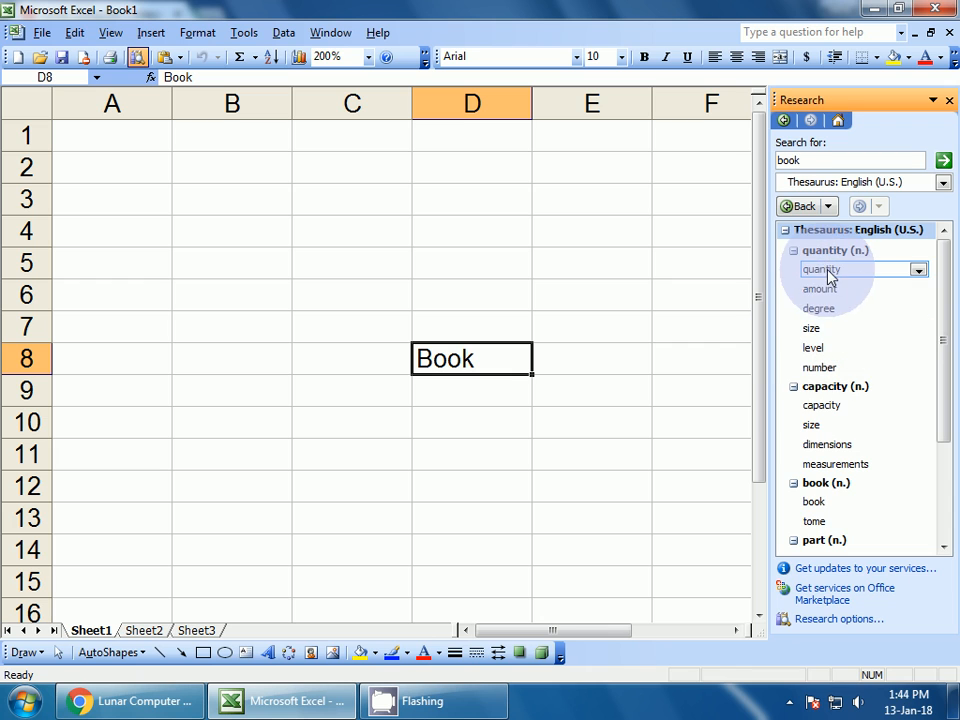
click(917, 270)
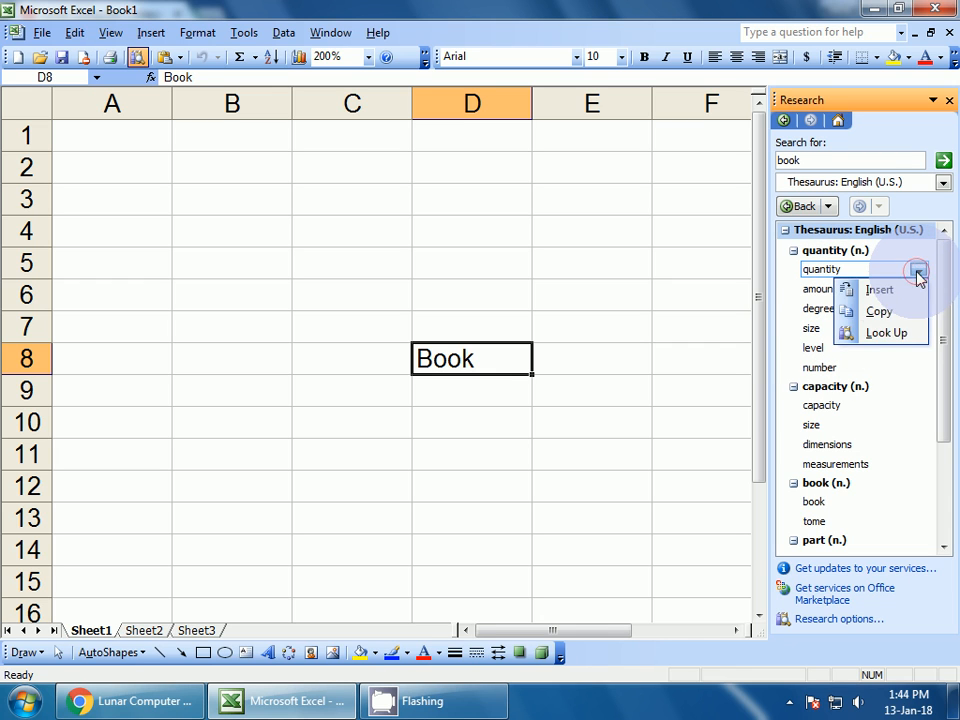
click(879, 289)
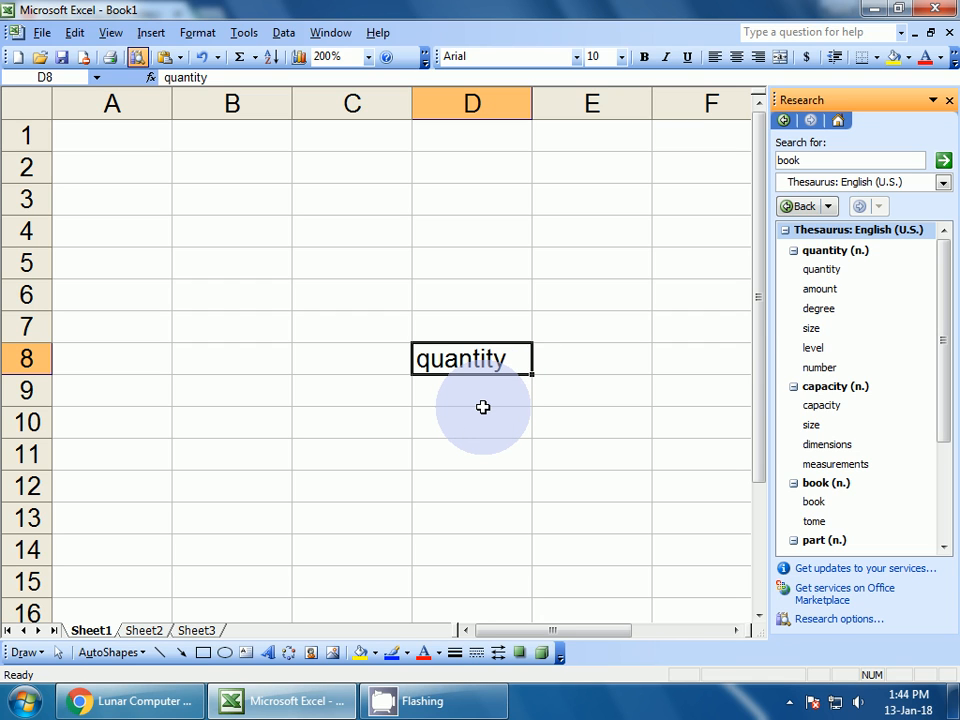
click(948, 103)
Reselect cell D8 holding 'quantity' and open the Tools menu
click(482, 431)
click(476, 360)
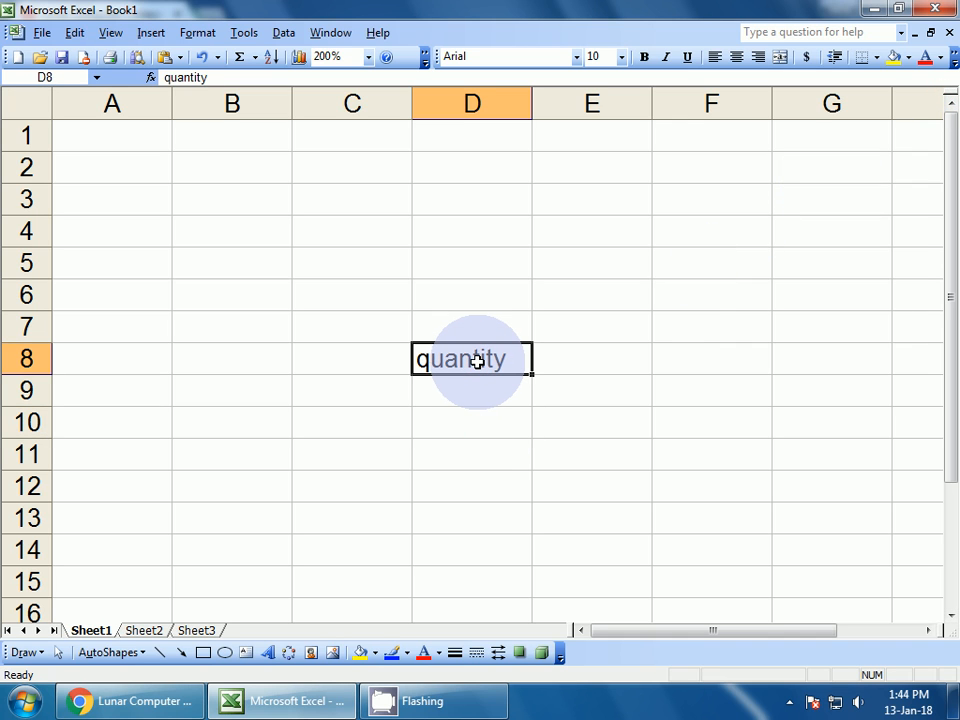
click(480, 445)
click(467, 364)
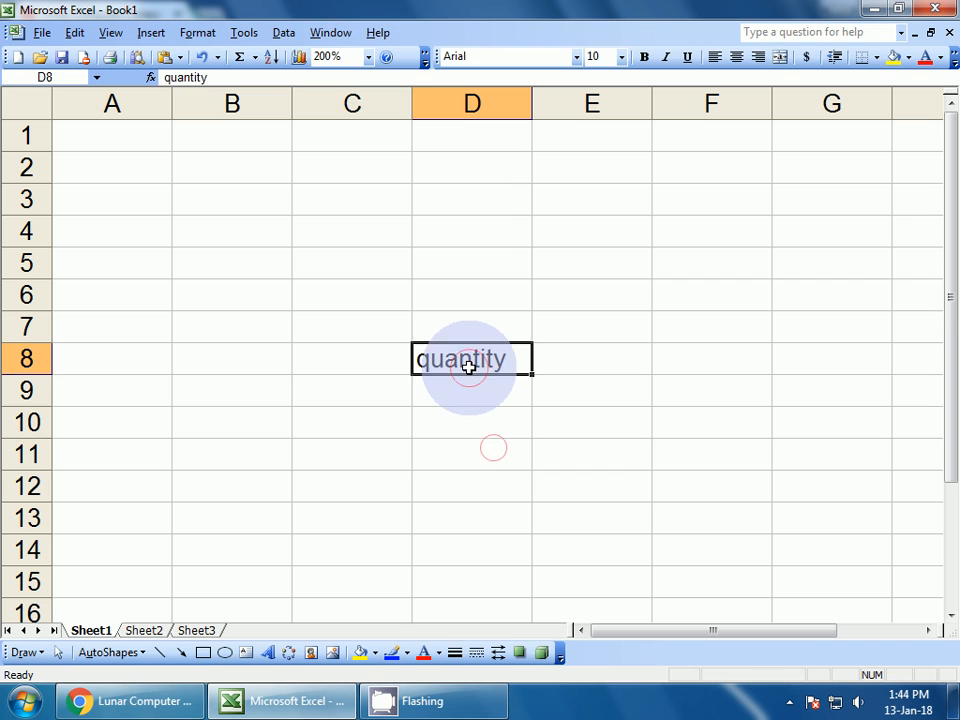
click(245, 33)
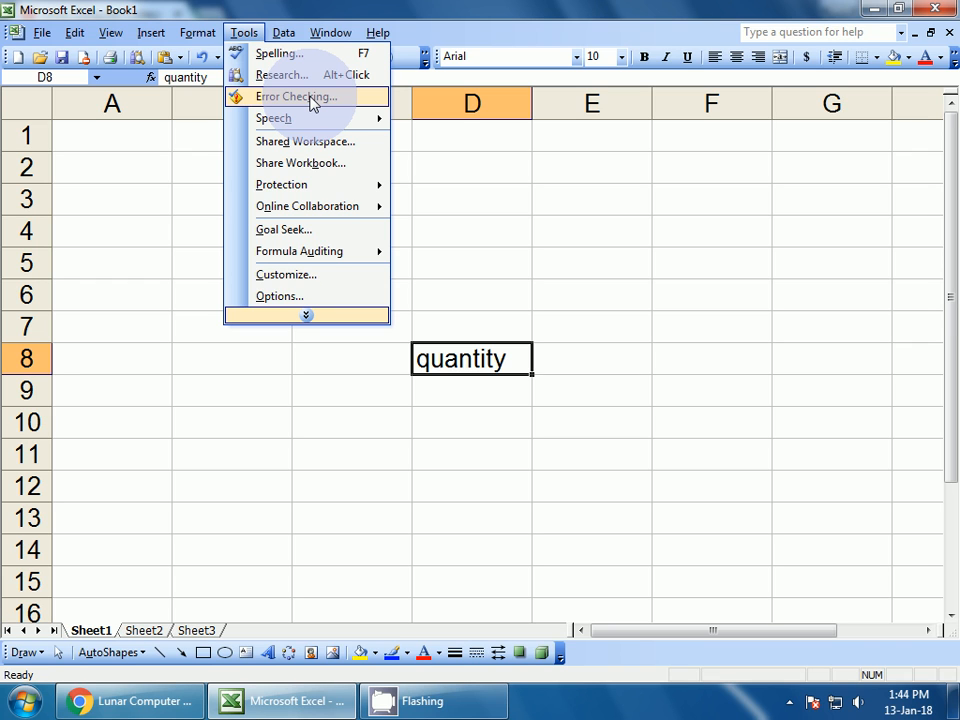
Replace 'quantity' in D8 with 5 and enter 3 in E8
click(546, 367)
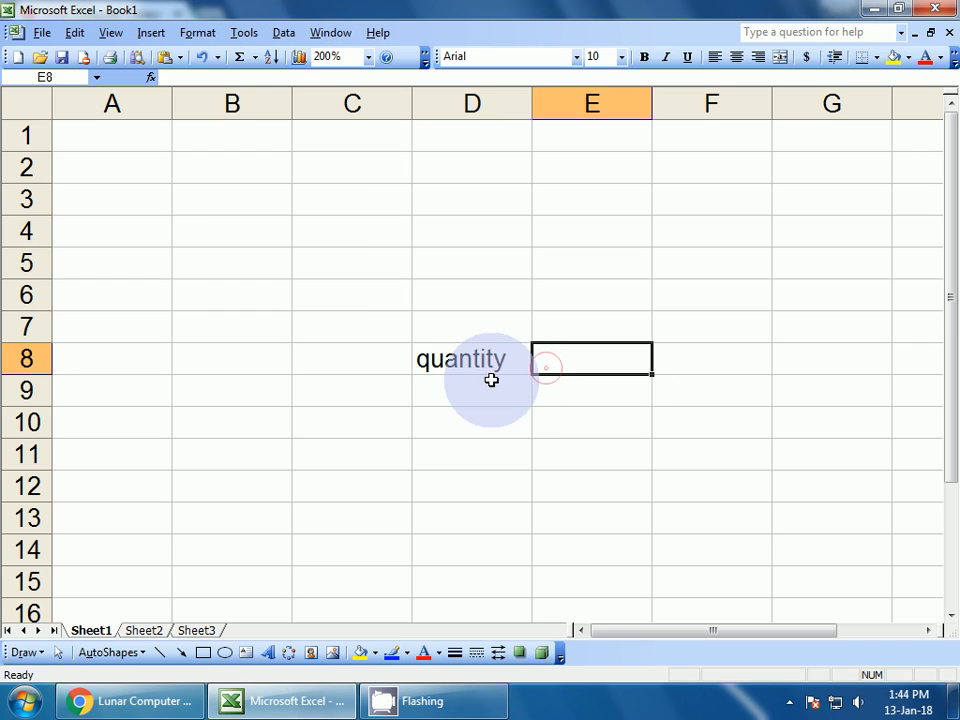
click(512, 366)
key(Delete)
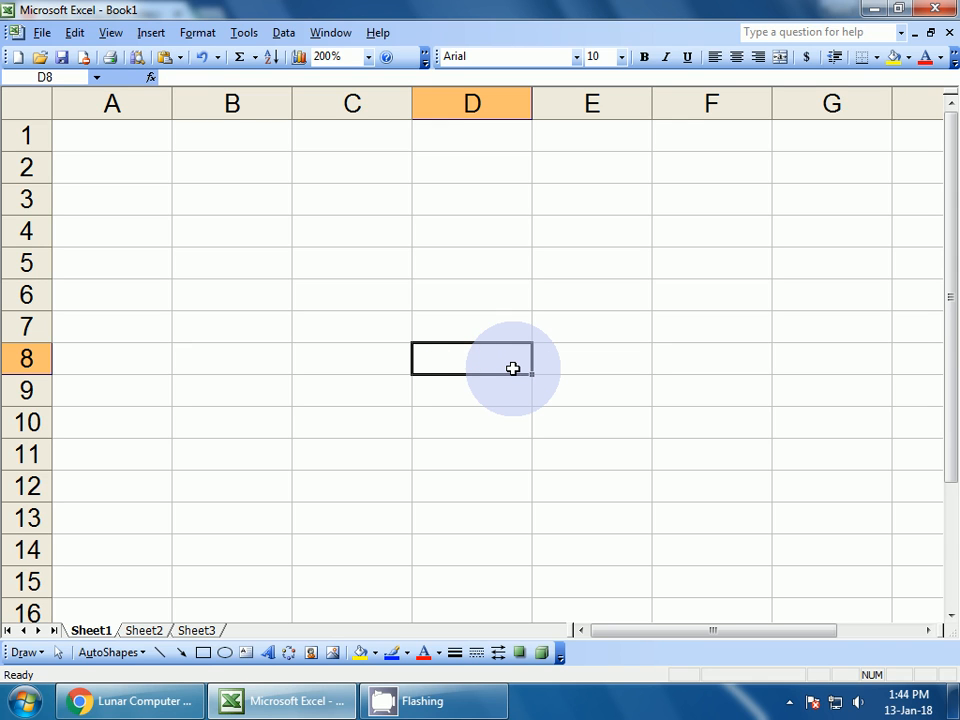
text(5)
key(Tab)
text(3)
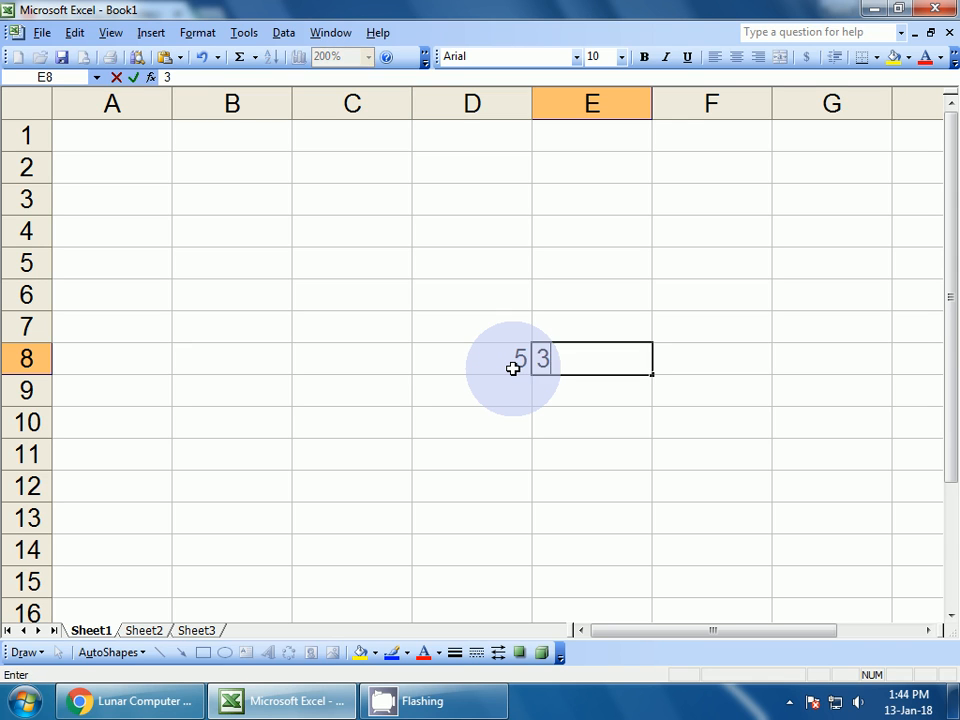
key(Tab)
Enter the formula =+som(D8+E8) in F8, which returns #NAME?
text(+som)
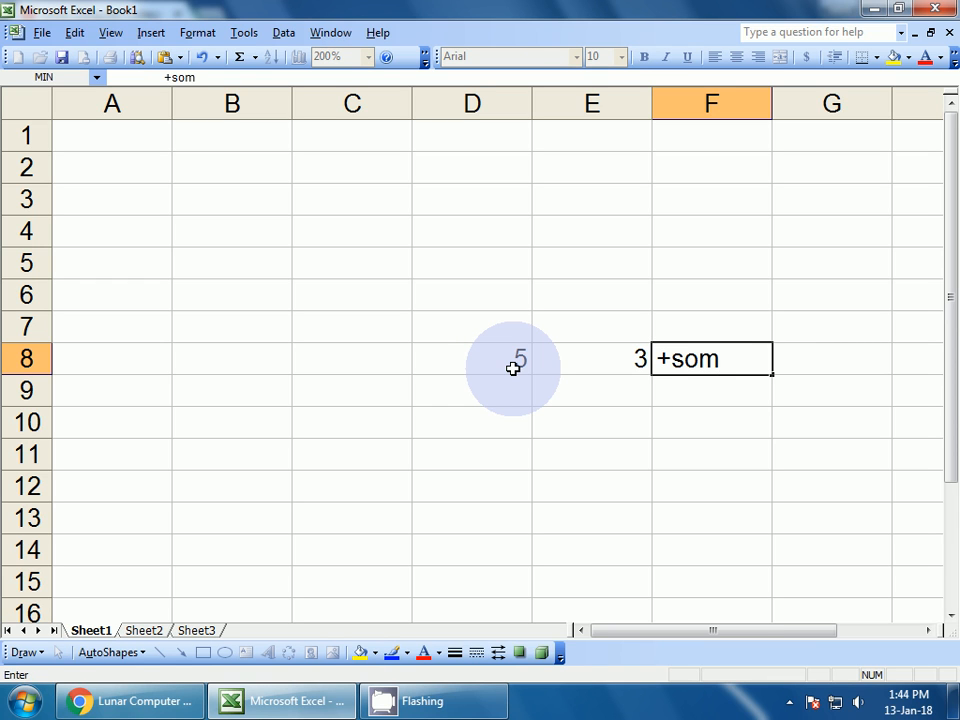
text(()
click(524, 366)
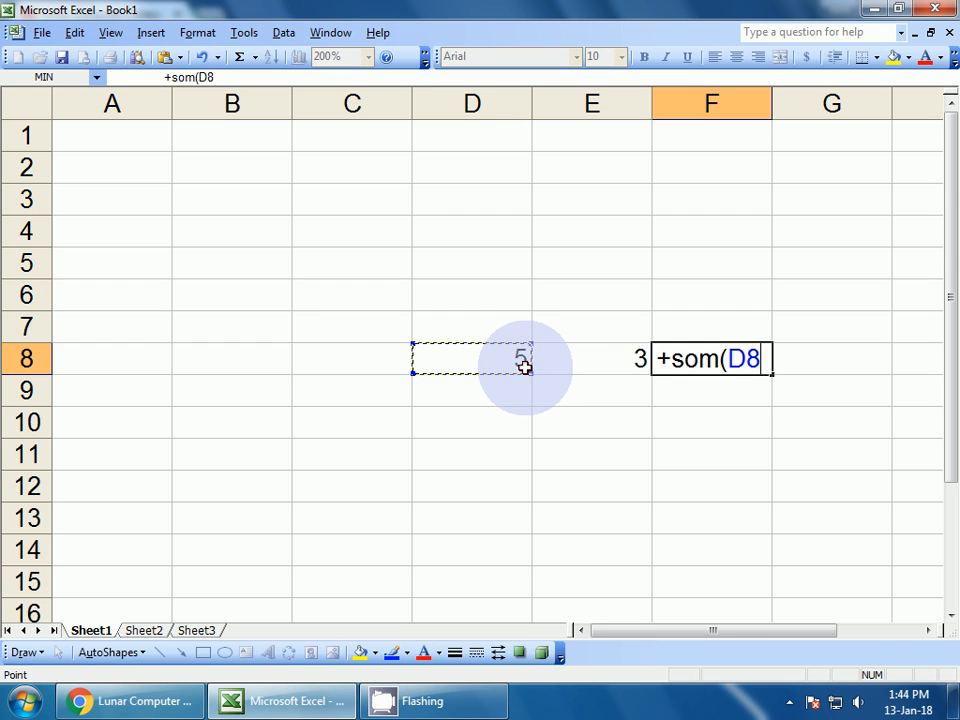
text(+)
click(575, 368)
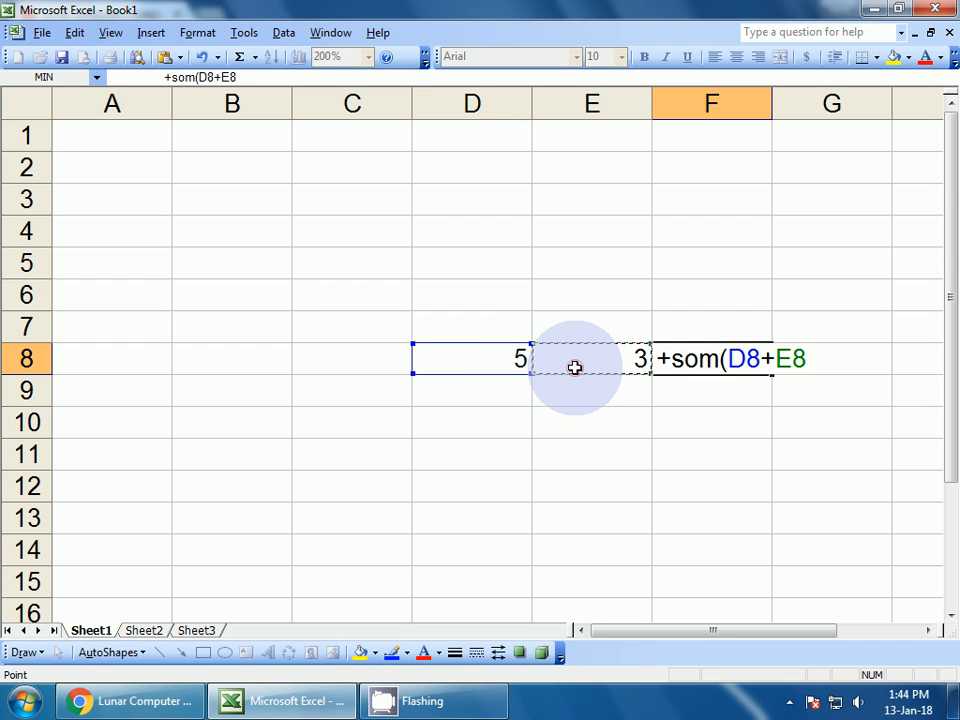
key(Return)
click(700, 360)
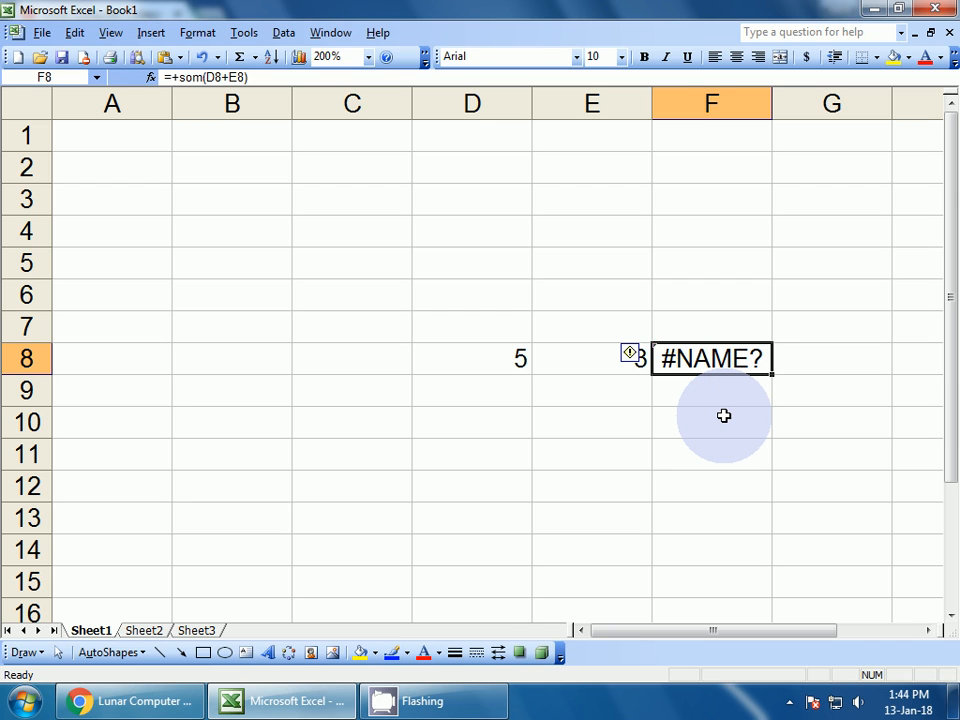
Read F8's error tip explaining the #NAME? result, then reselect F8 and open the Tools menu
mouse_move(632, 358)
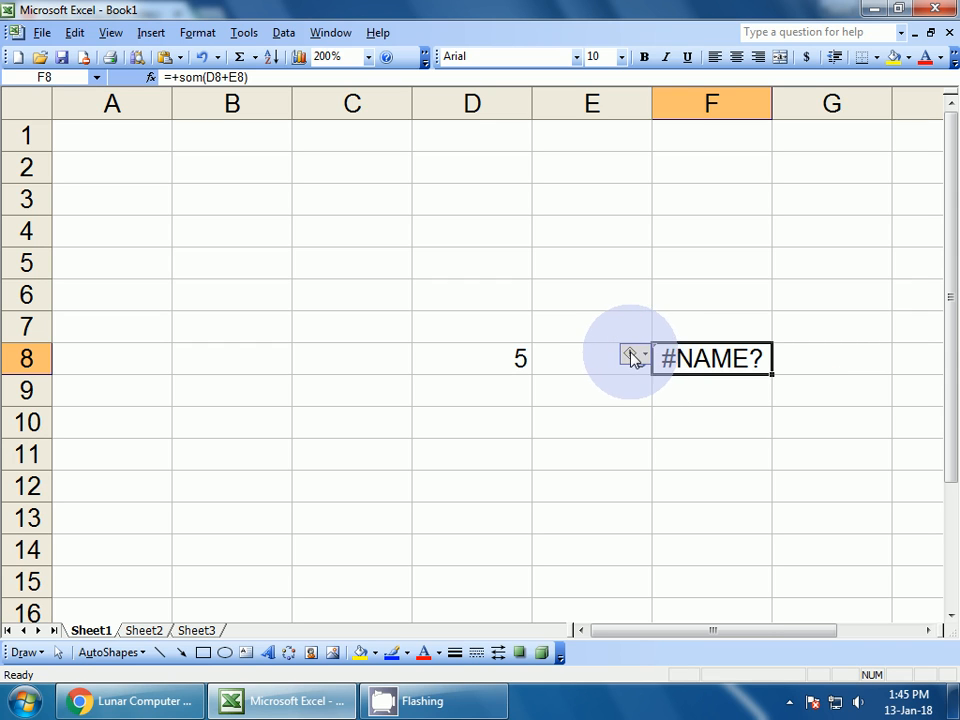
click(716, 400)
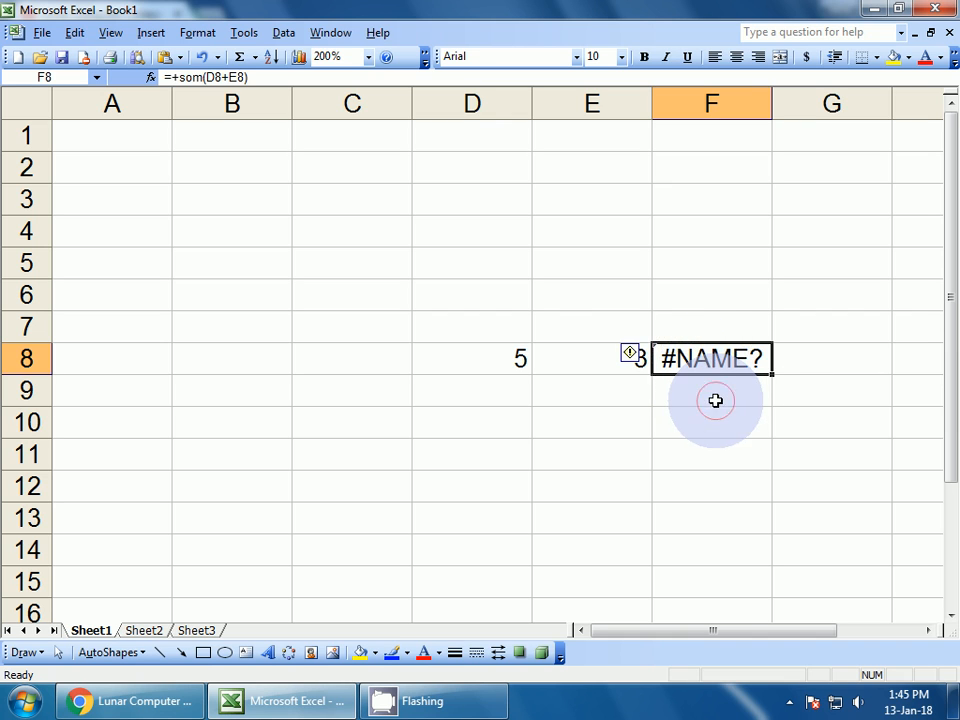
click(714, 358)
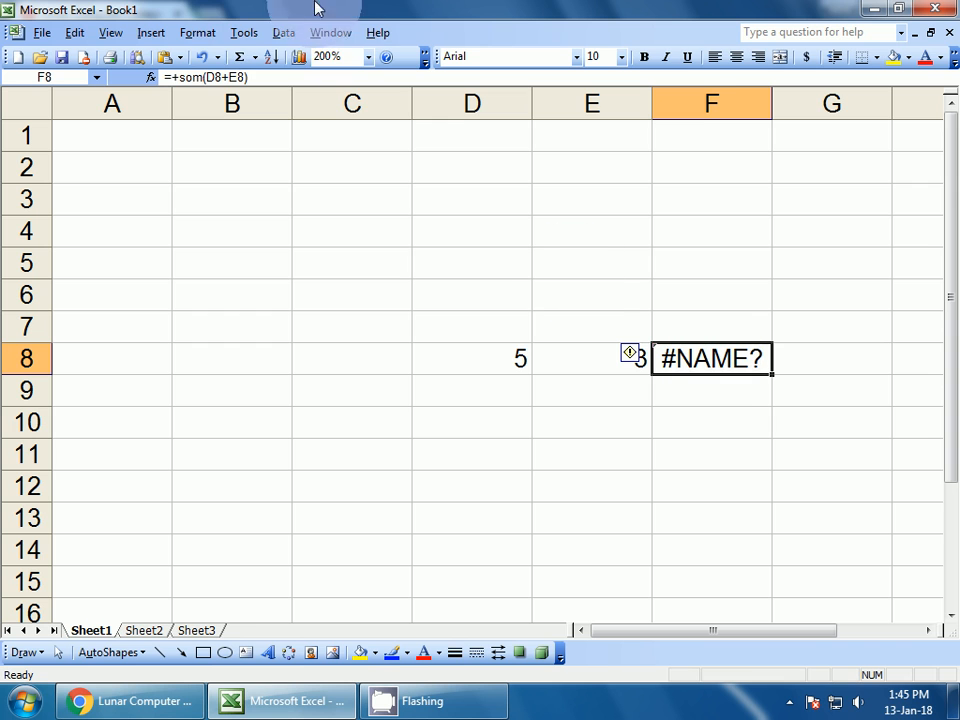
click(243, 32)
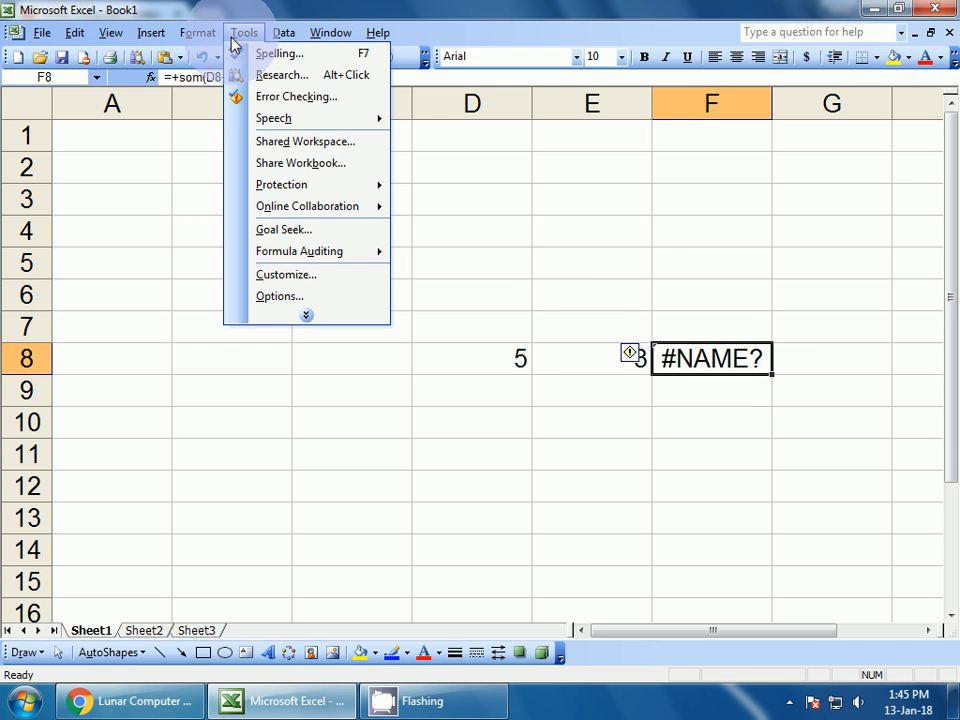
Run Error Checking, review F8's Invalid Name Error report, and close it
click(271, 96)
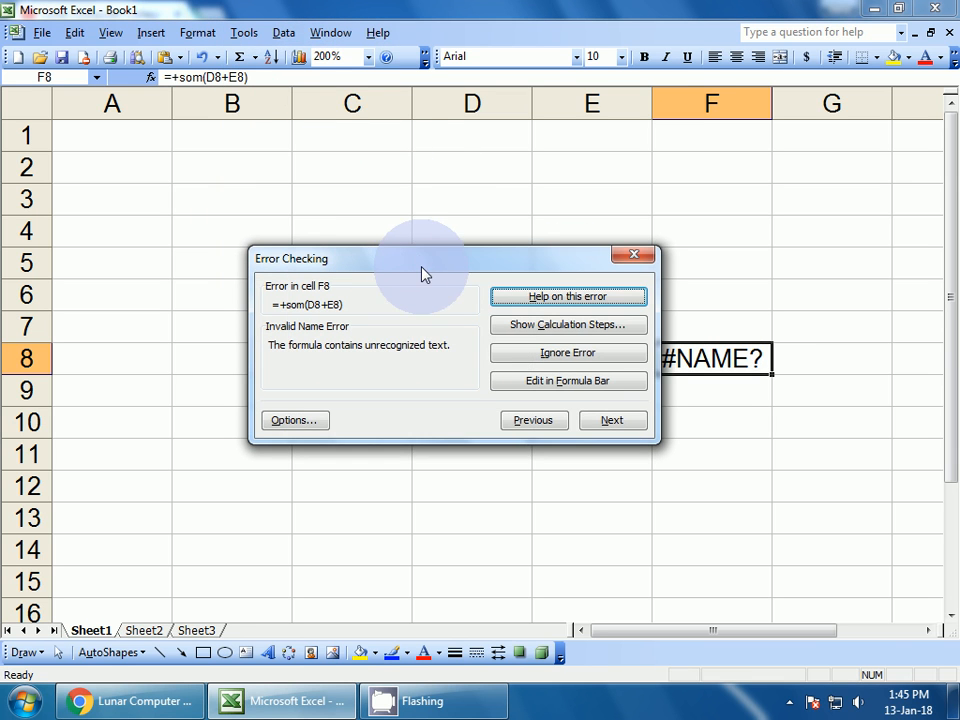
drag(422, 257, 376, 196)
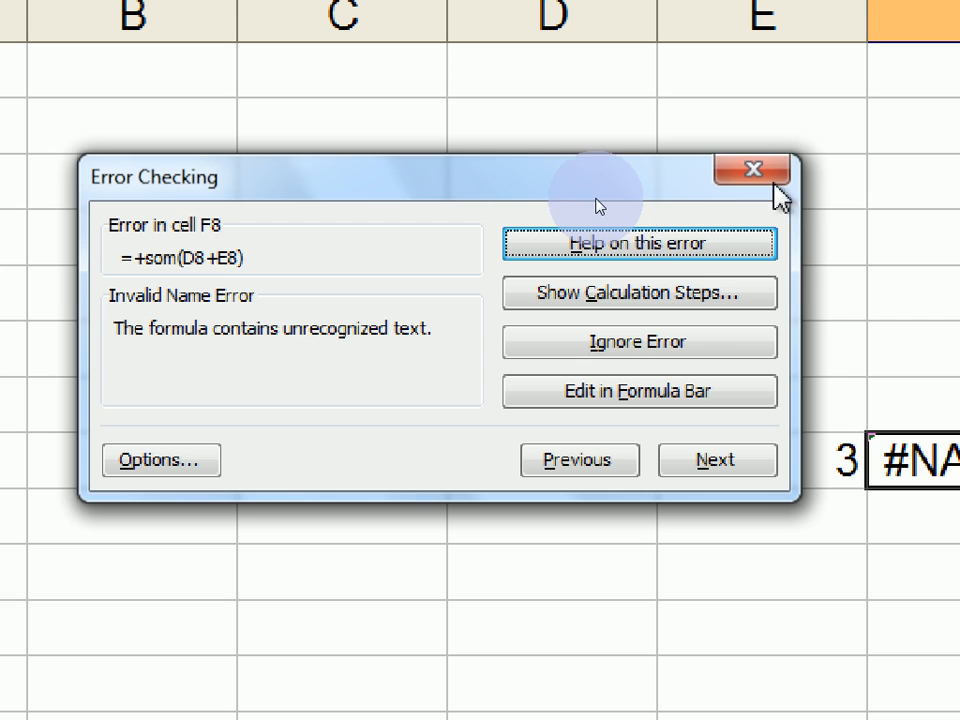
click(764, 177)
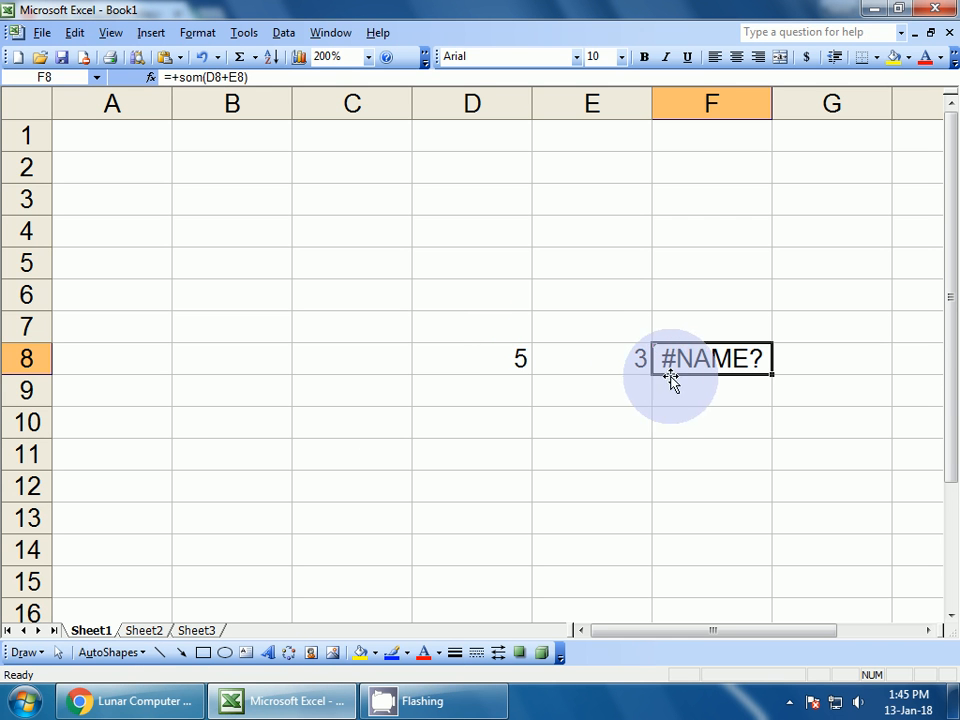
Correct F8's formula from som to sum so it returns 8
click(922, 514)
click(936, 470)
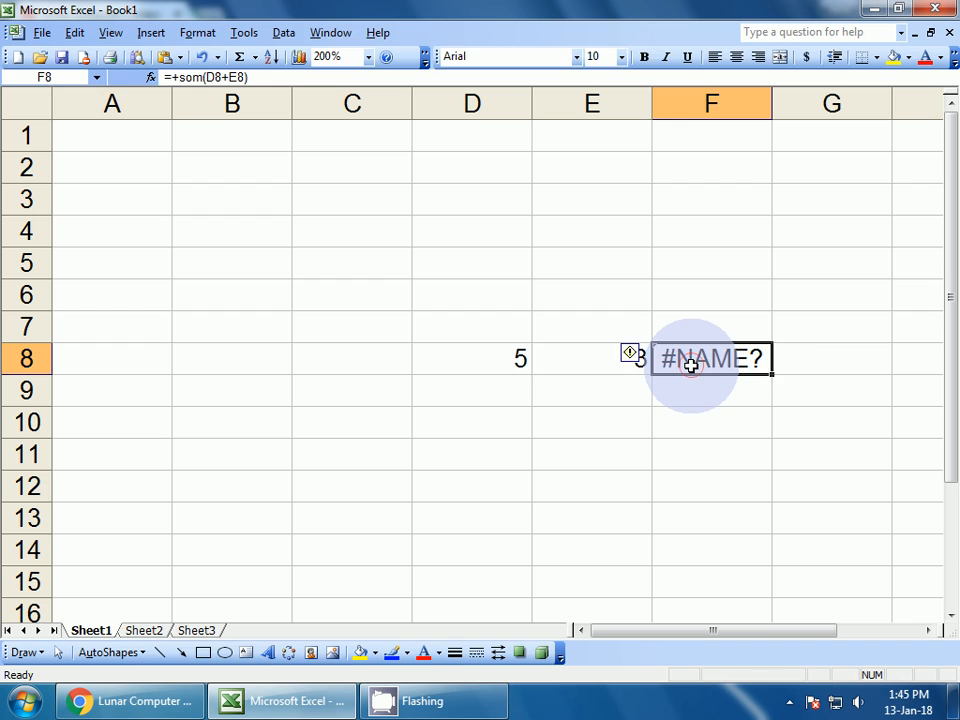
double_click(692, 365)
click(687, 358)
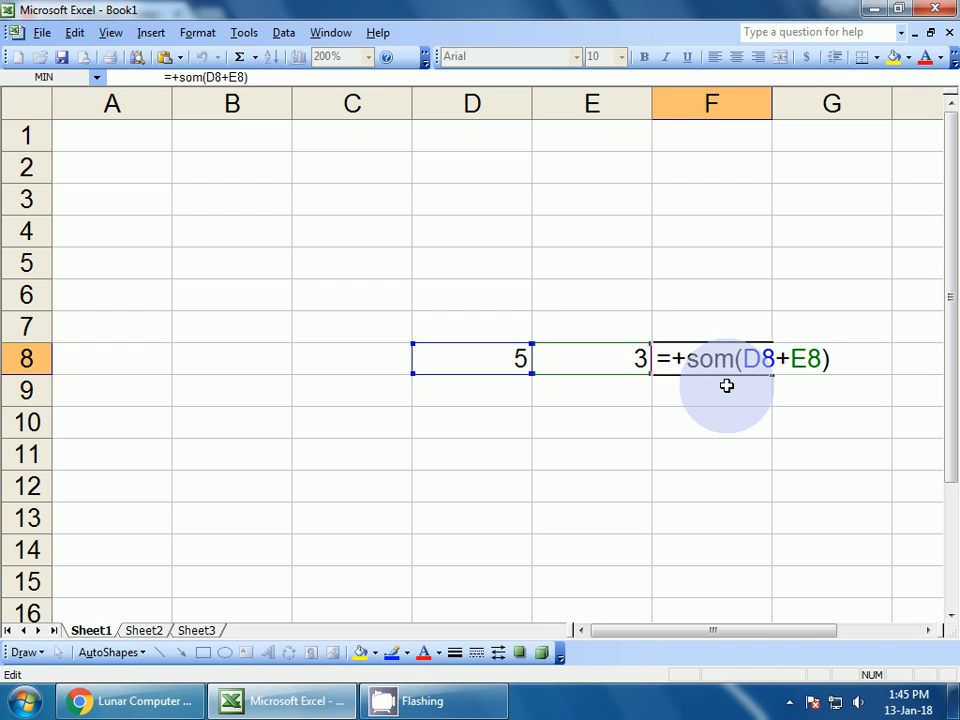
key(Delete)
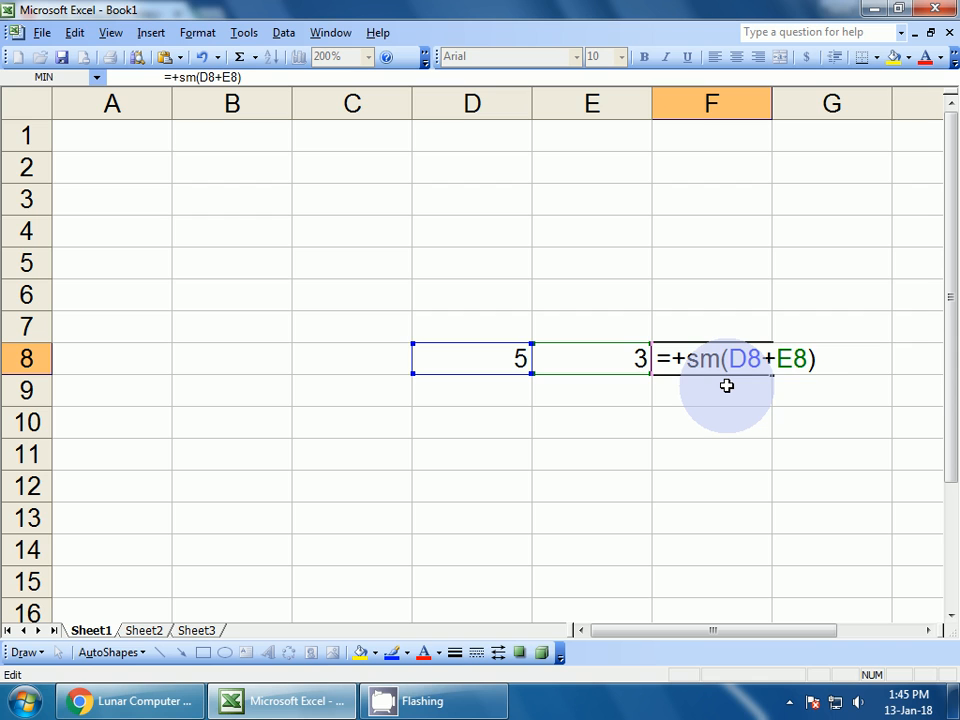
text(u)
key(Return)
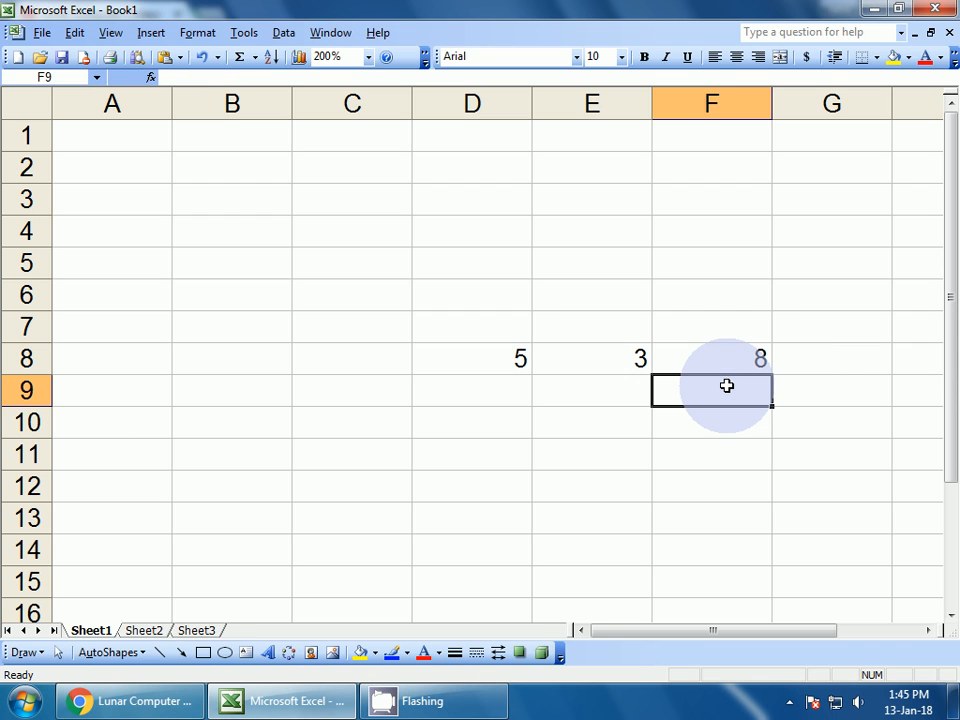
Check F8's =+SUM(D8+E8) formula, ending on cell F12
click(755, 358)
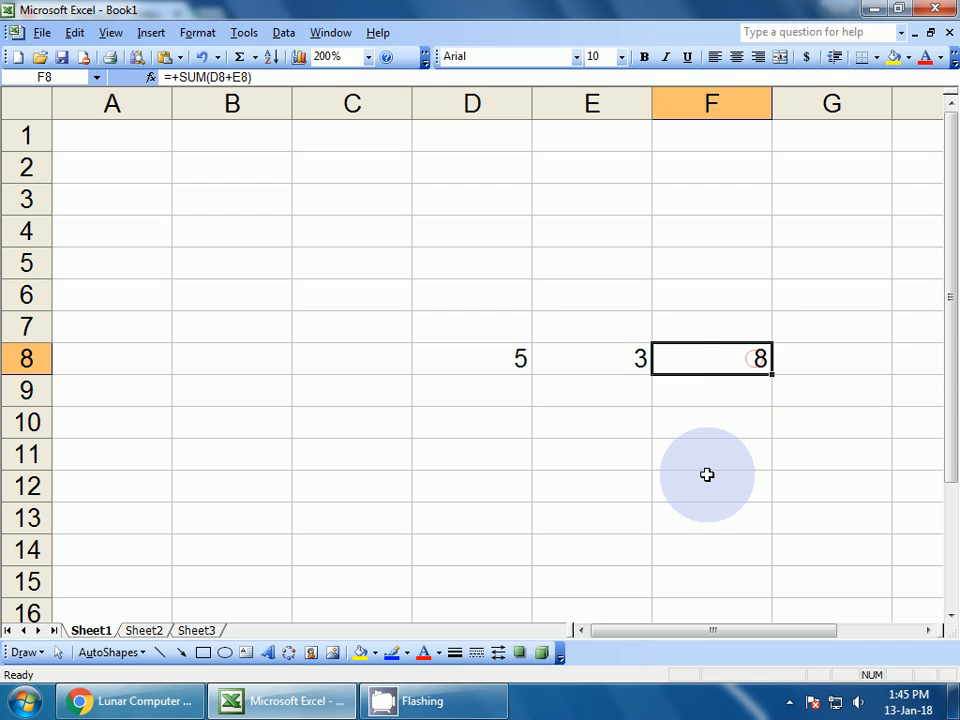
click(660, 473)
click(727, 358)
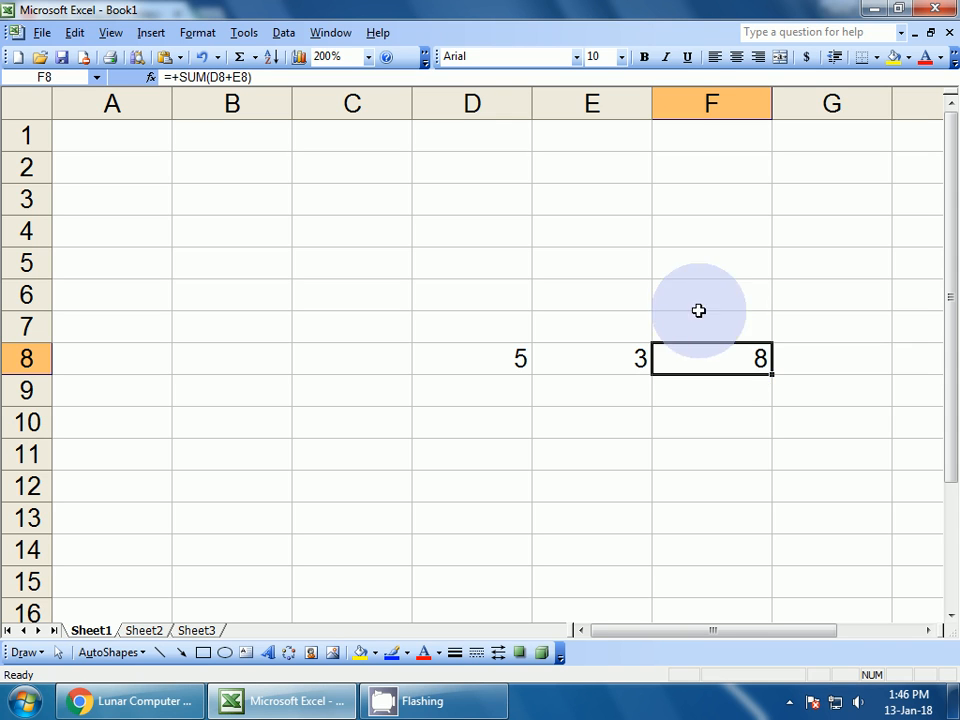
click(655, 409)
click(729, 382)
click(720, 366)
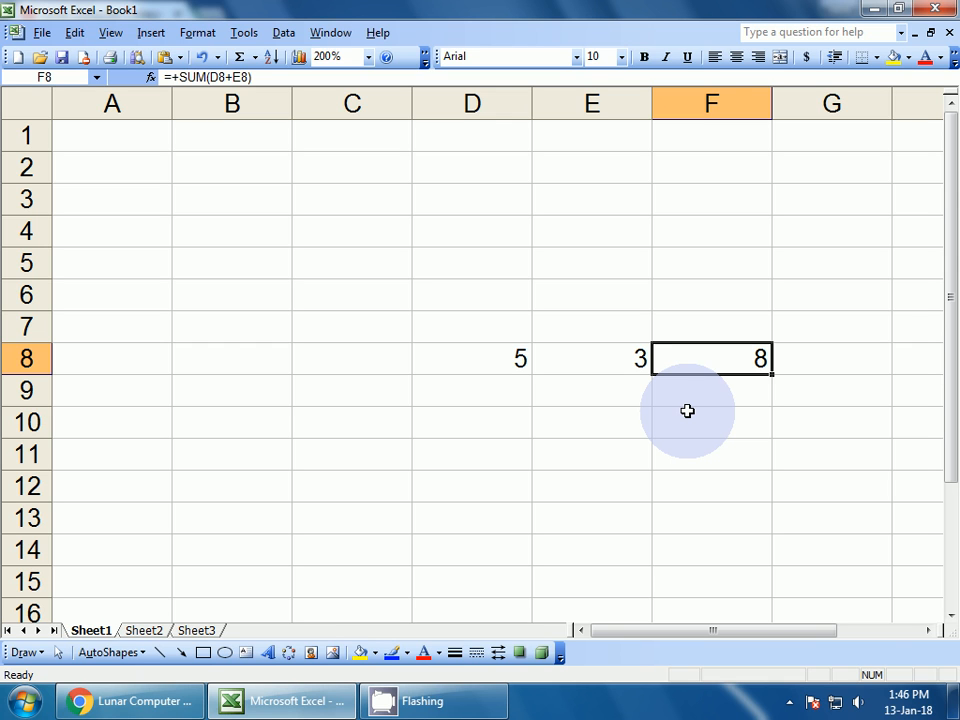
click(690, 482)
click(250, 35)
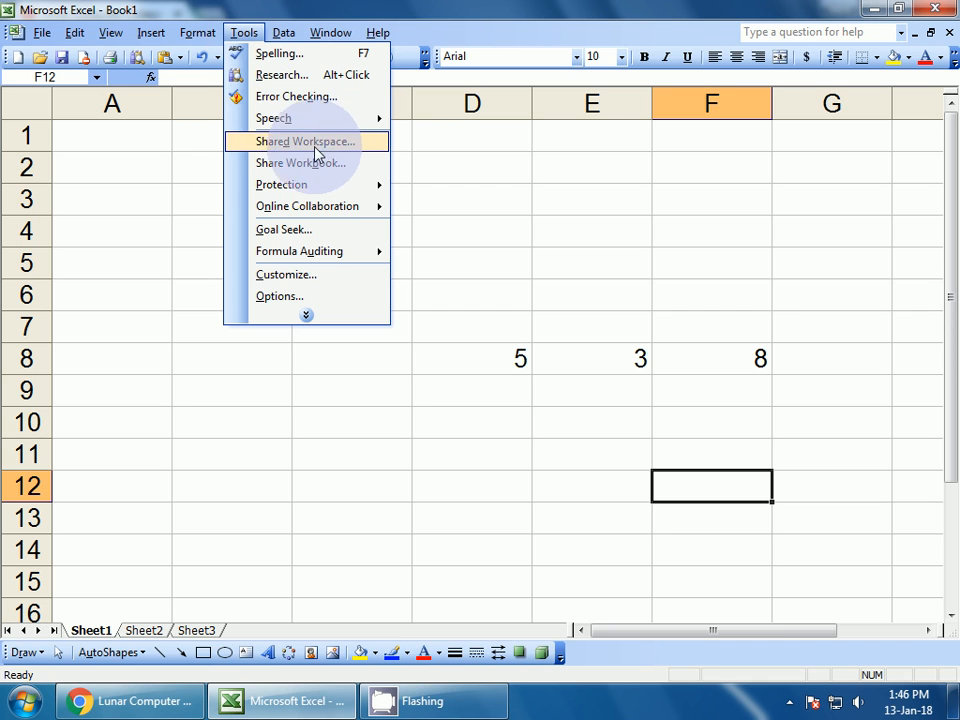
Show the Text To Speech toolbar from Tools > Speech and drag it clear of the data
mouse_move(295, 121)
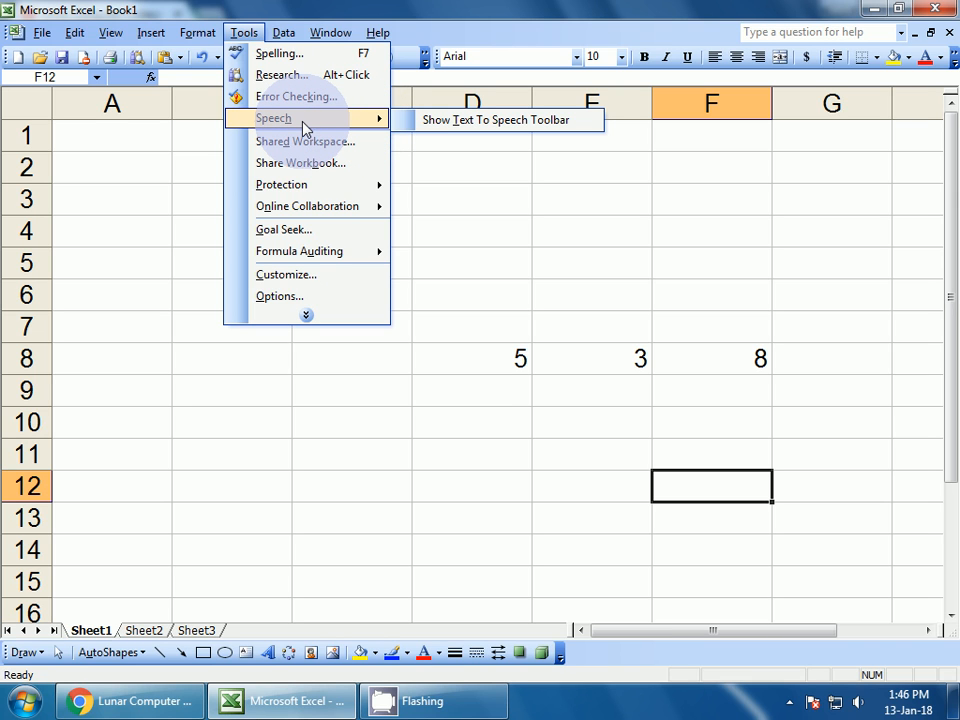
click(435, 120)
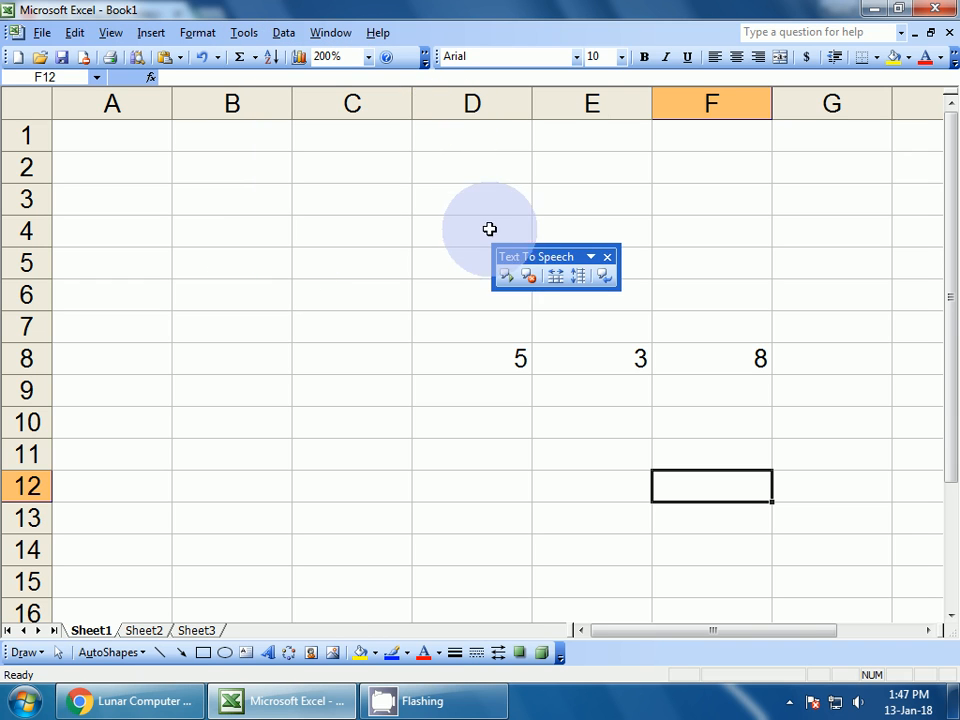
drag(530, 254, 457, 197)
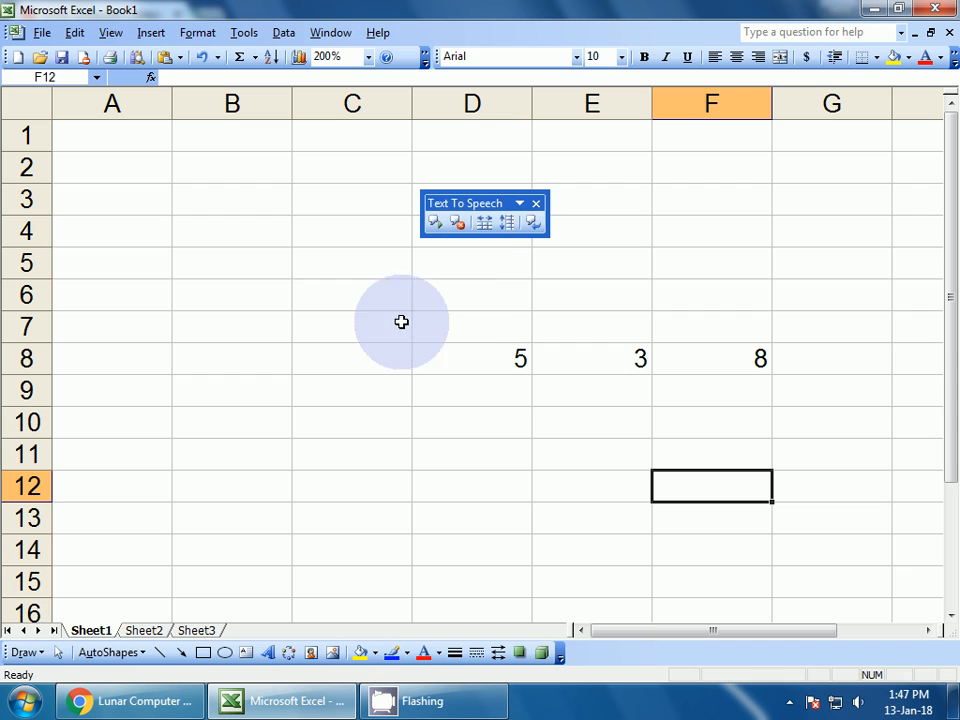
Select the values 5, 3 and 8 in D8:F8 and move the speech toolbar nearby
click(334, 298)
click(514, 359)
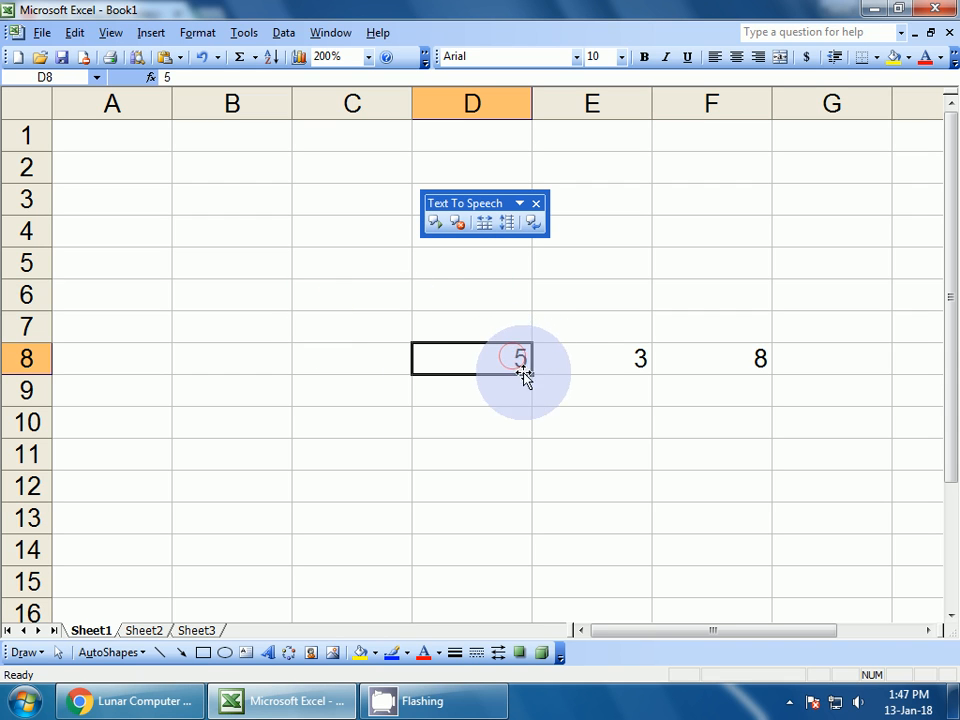
click(537, 400)
drag(503, 362, 752, 362)
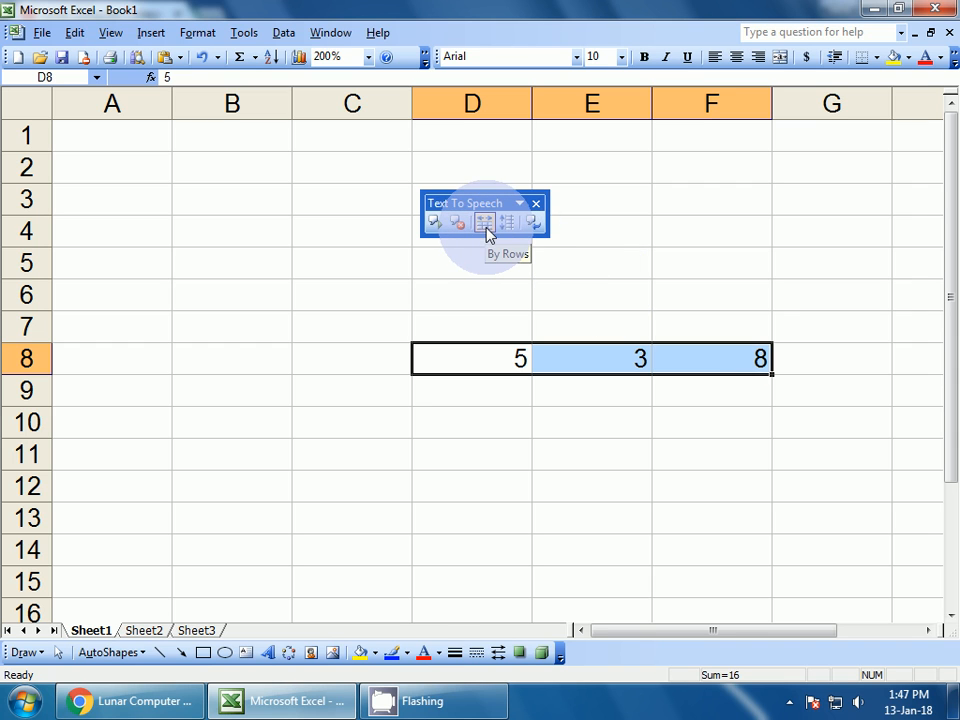
drag(485, 204, 557, 281)
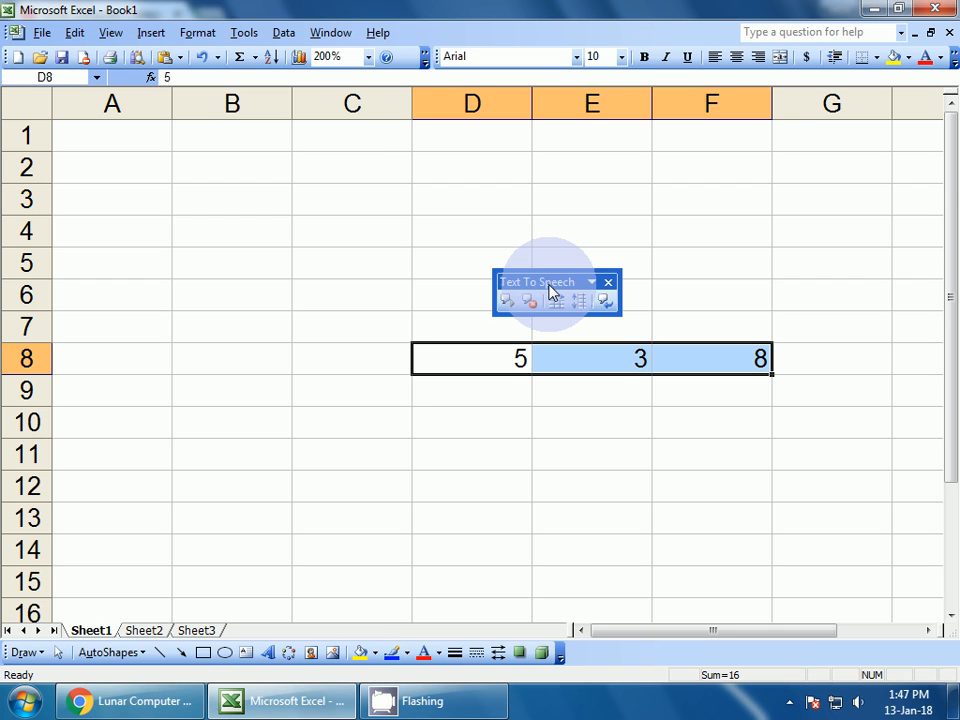
Set the reading order to By Rows and have D8:F8 spoken aloud
click(252, 36)
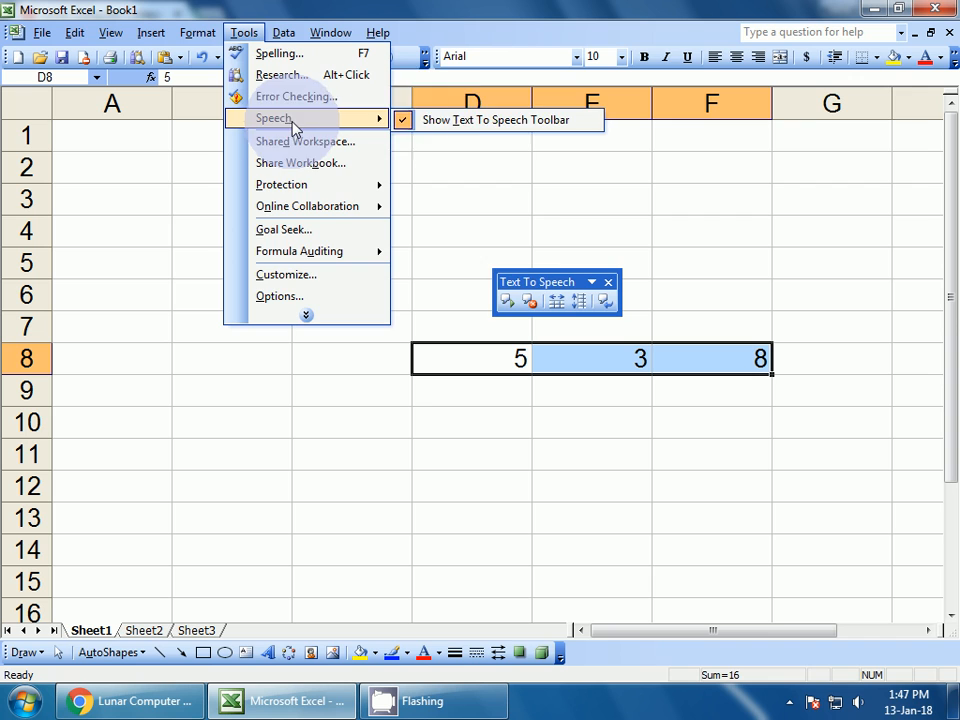
click(531, 283)
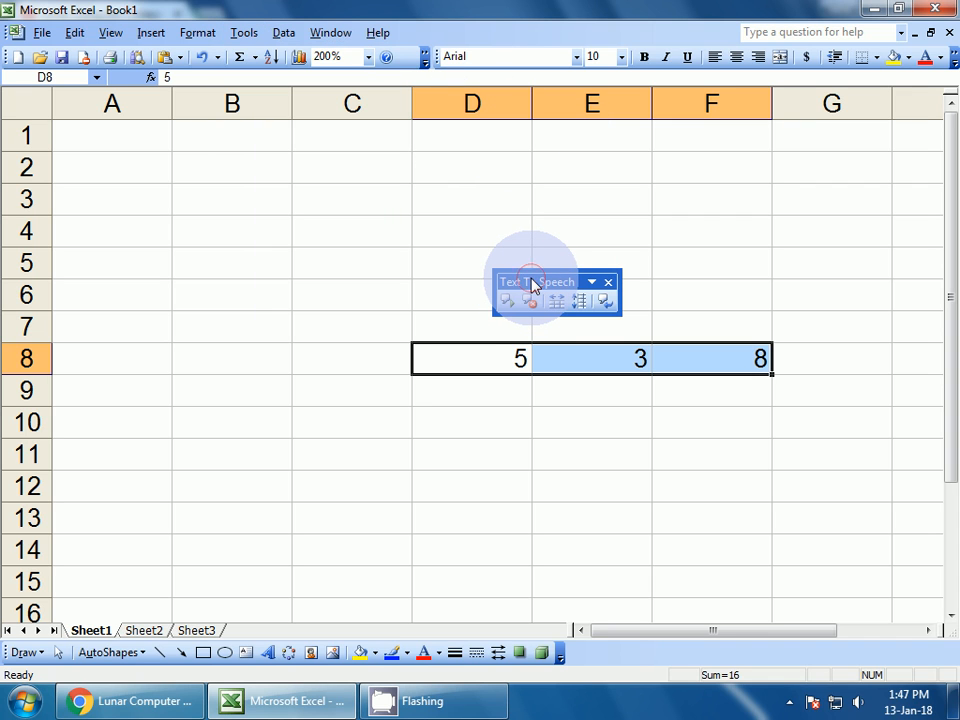
click(560, 302)
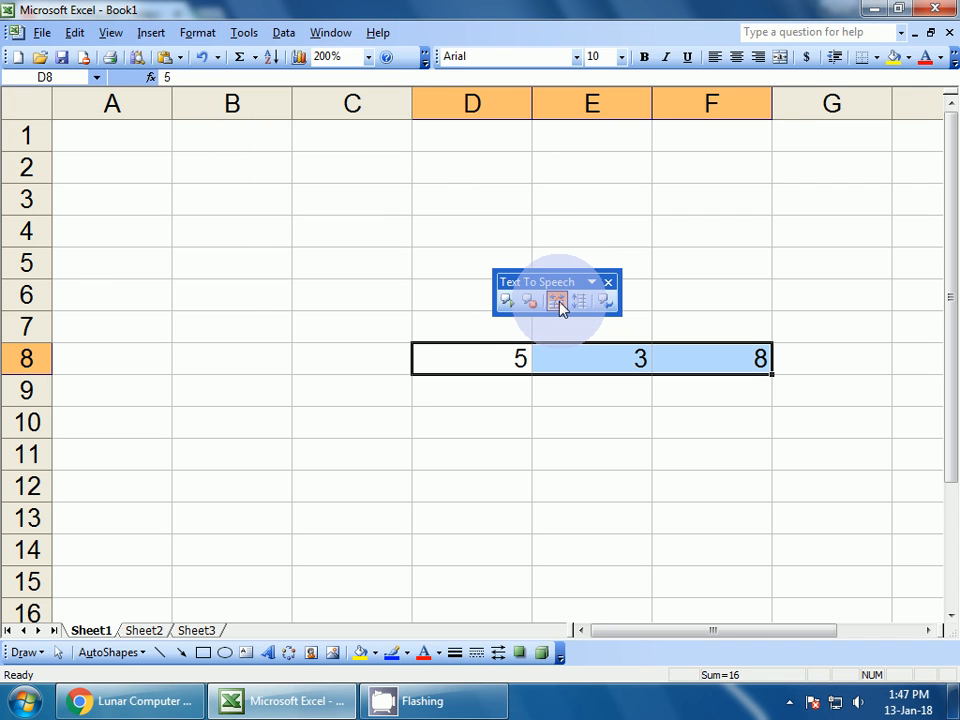
click(508, 306)
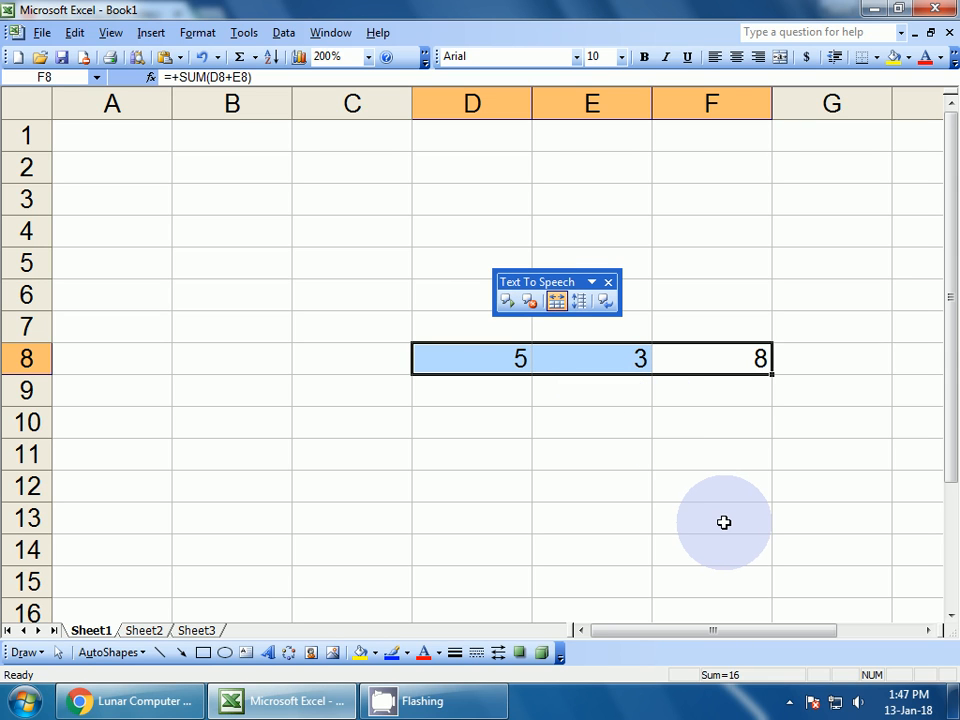
Raise the system volume to maximum and have row 8 read aloud twice more
click(857, 703)
drag(852, 557, 852, 455)
click(700, 471)
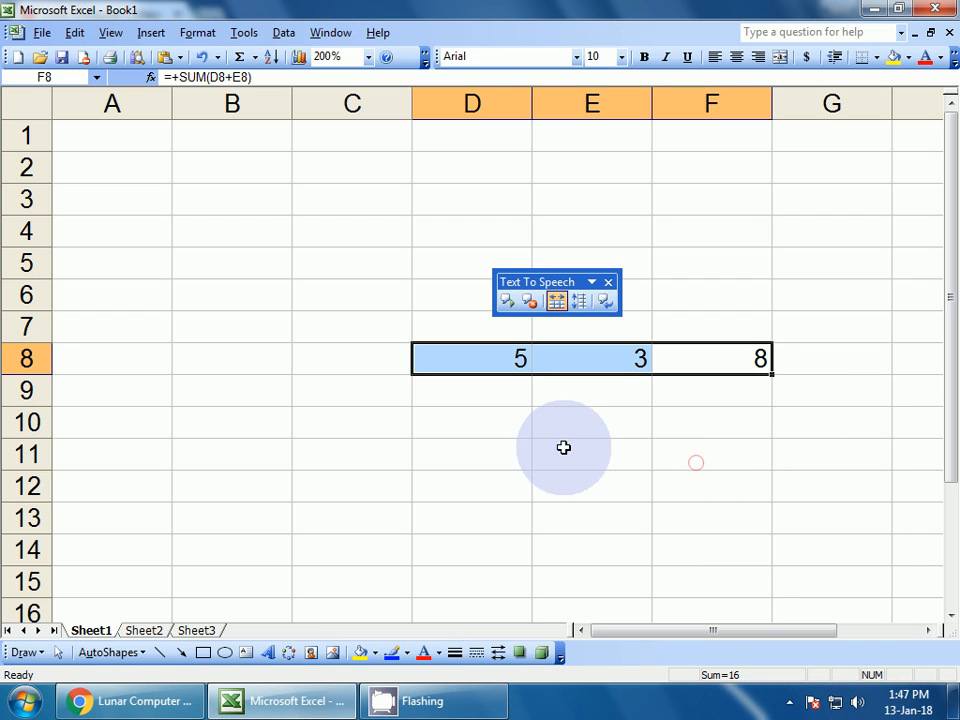
click(508, 302)
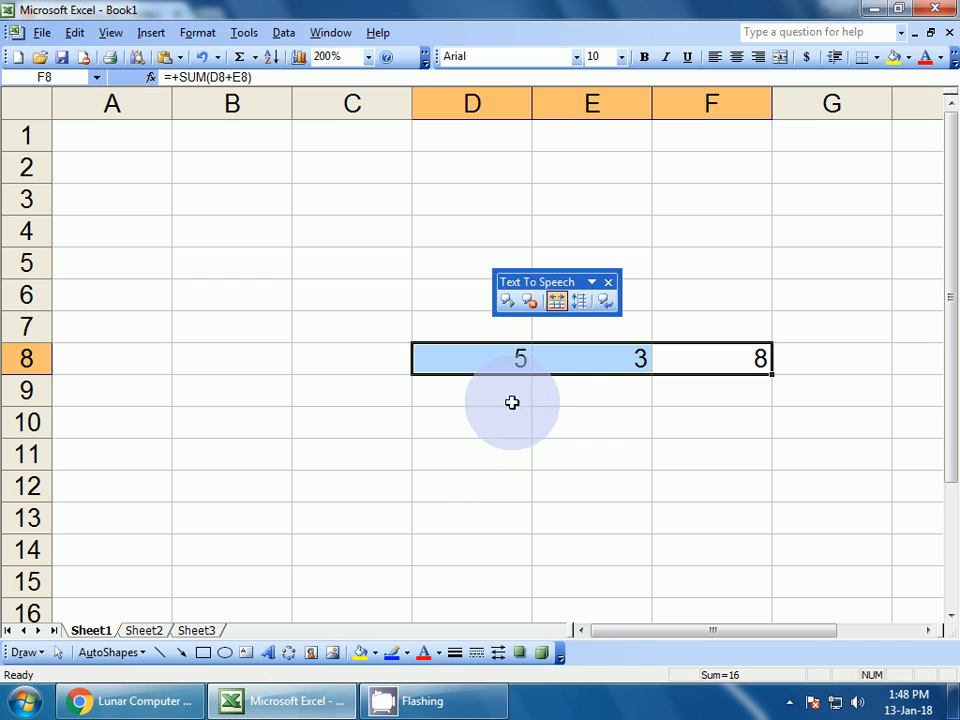
click(508, 304)
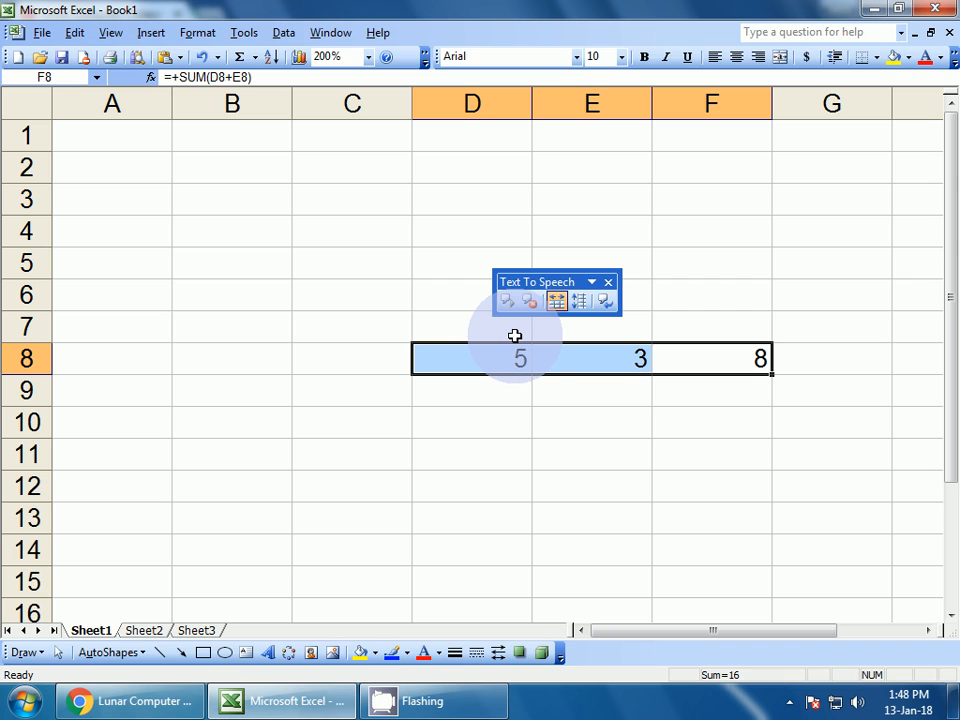
Move the selection to the empty cells below the numbers, ending at D10
click(498, 396)
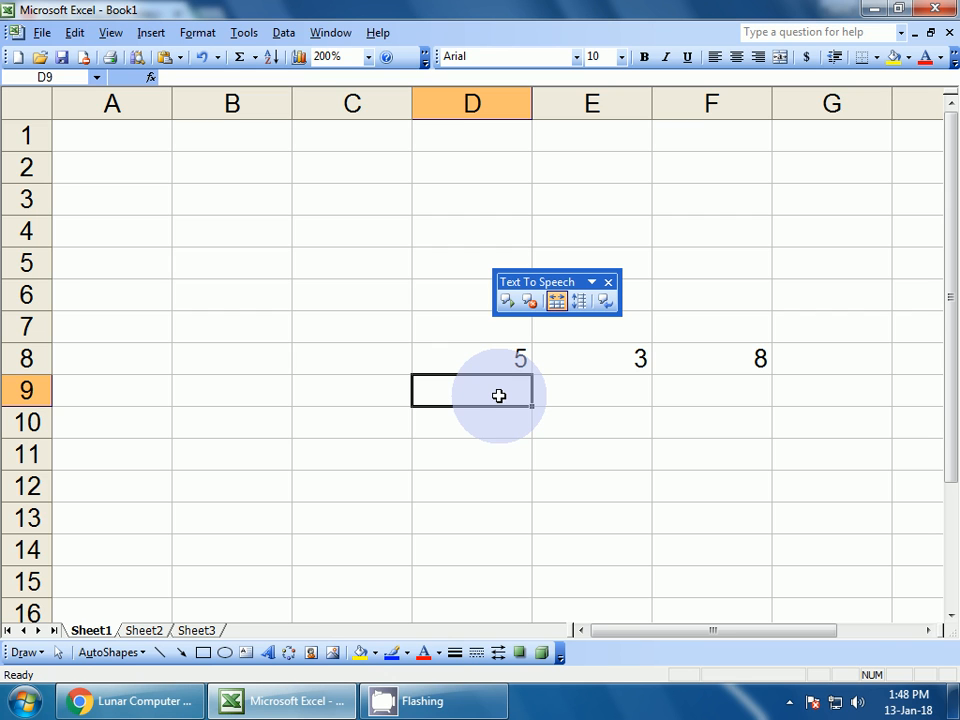
key(ctrl+a)
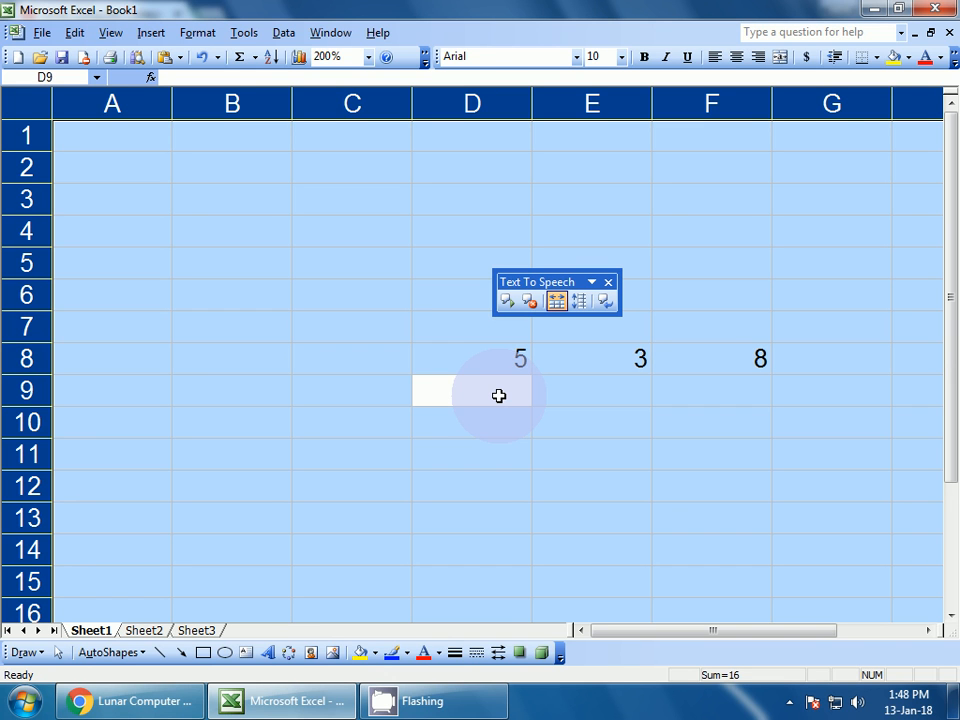
scroll(498, 396, down, 1)
click(493, 388)
click(491, 334)
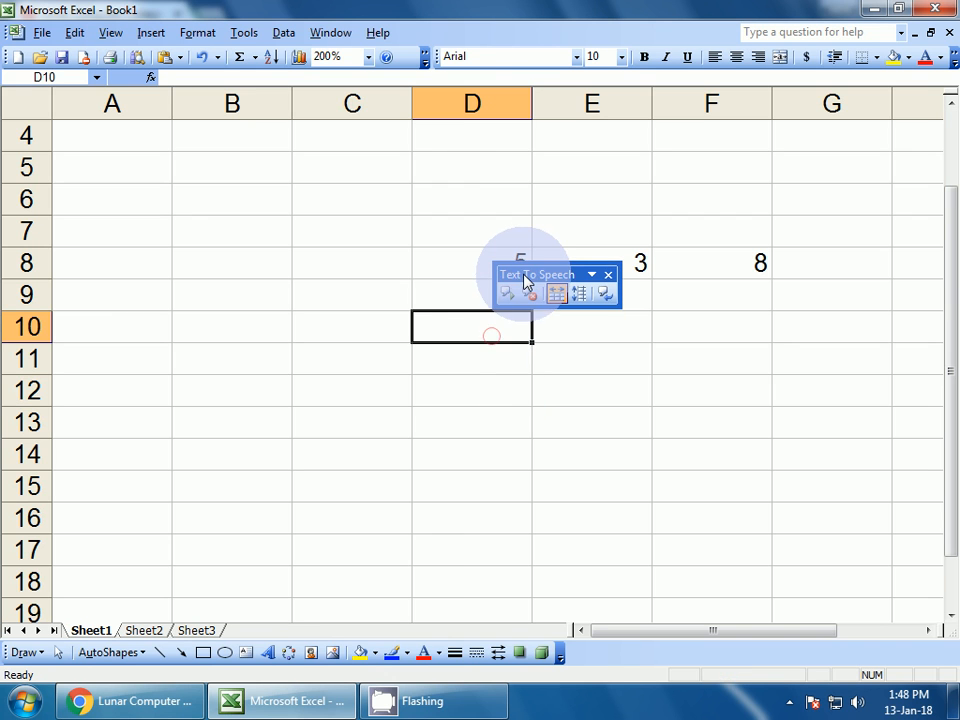
Move the speech toolbar left and enter a person's name word by word in D9, D10, D11
drag(525, 280, 313, 287)
click(484, 291)
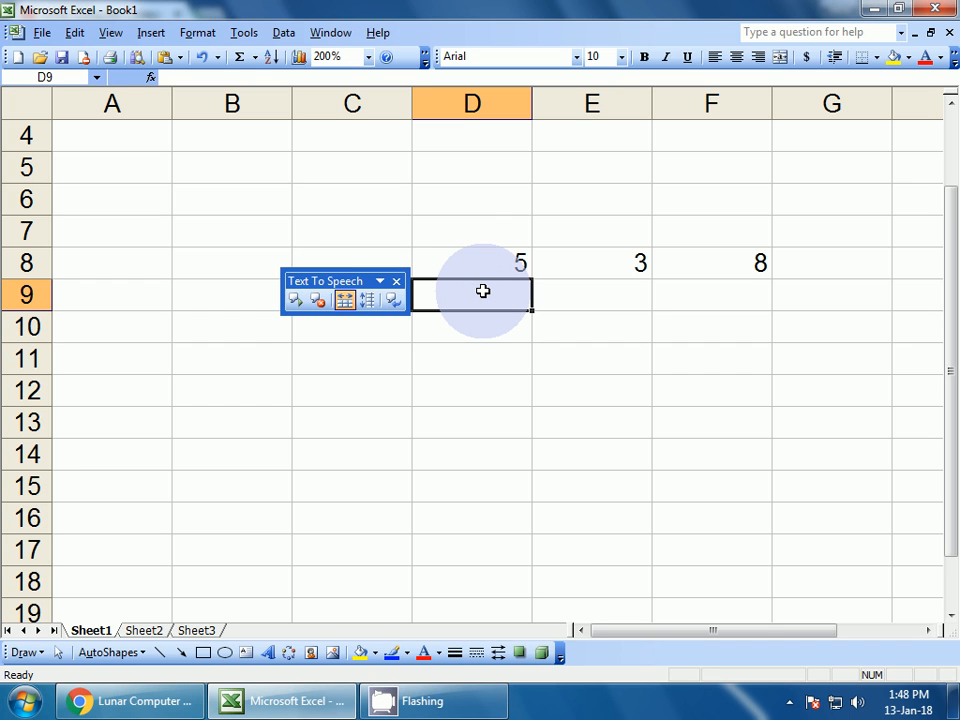
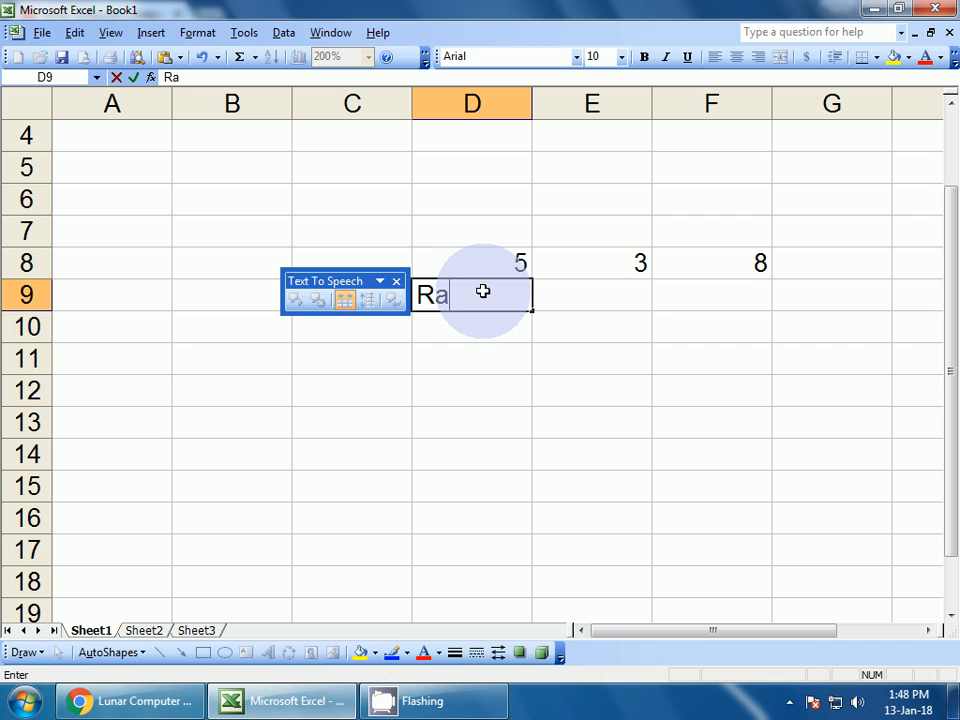
key(Return)
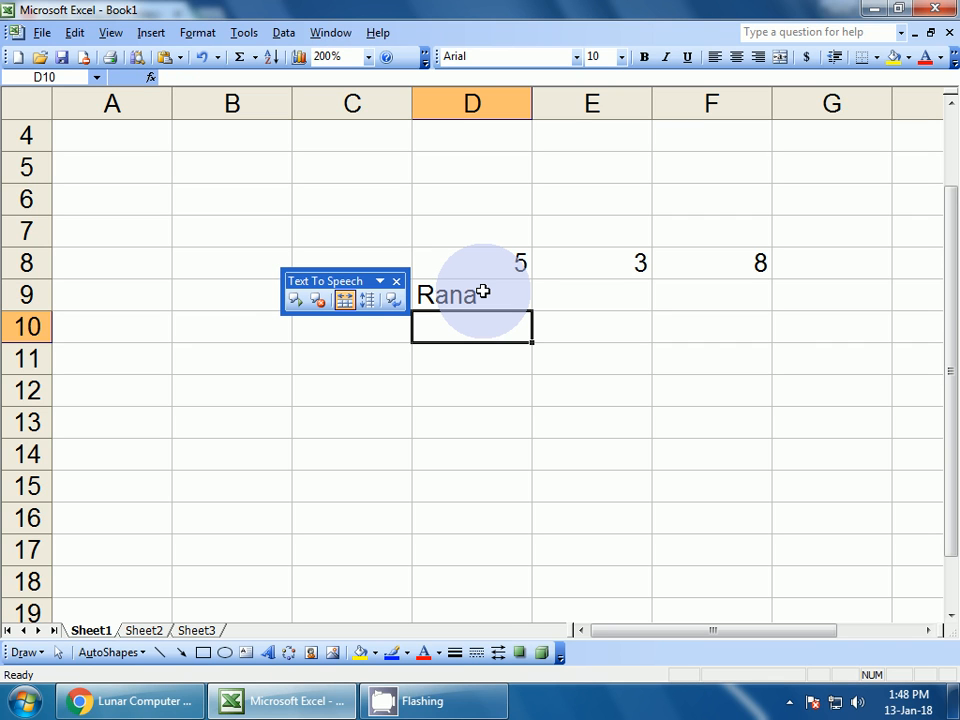
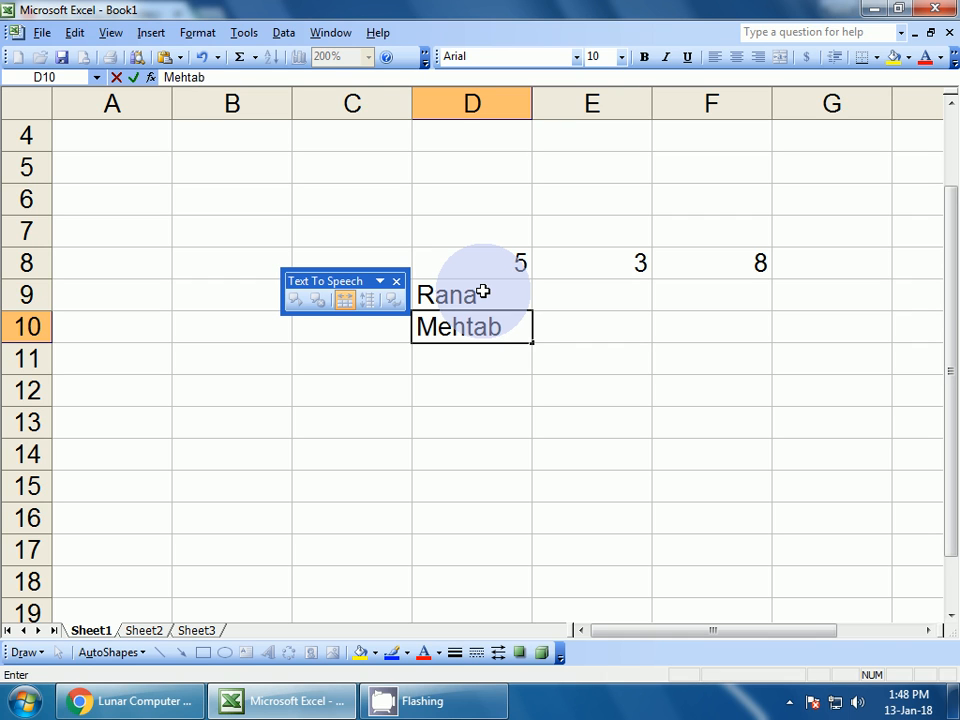
key(Return)
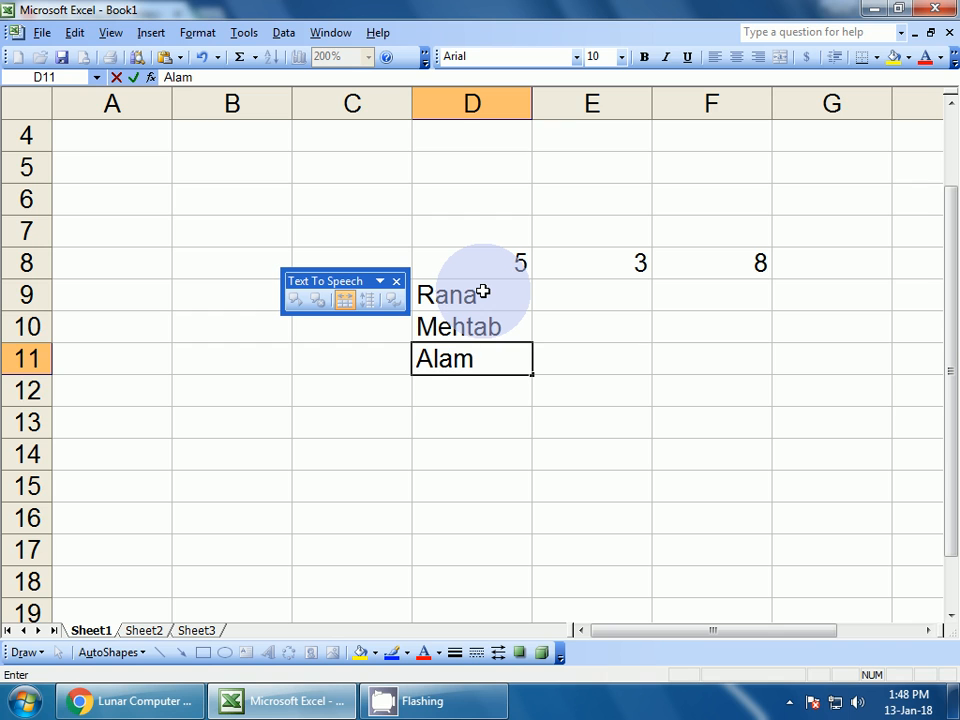
key(Return)
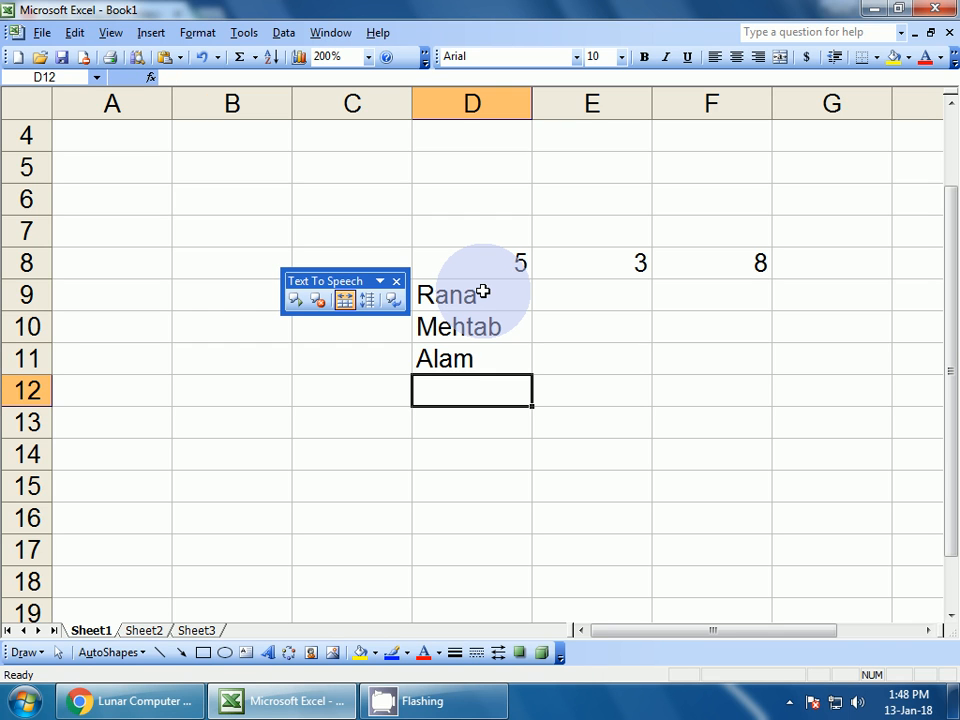
Read the names in D9:D11 aloud By Columns, stopping and restarting, then enable Speak On Enter
drag(483, 291, 438, 352)
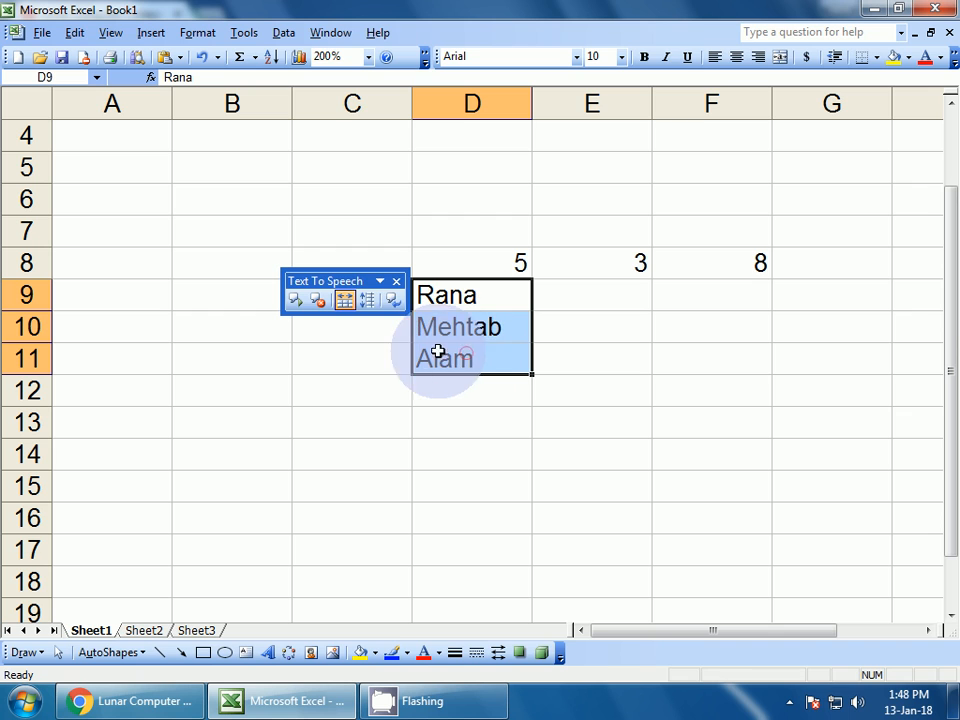
click(369, 306)
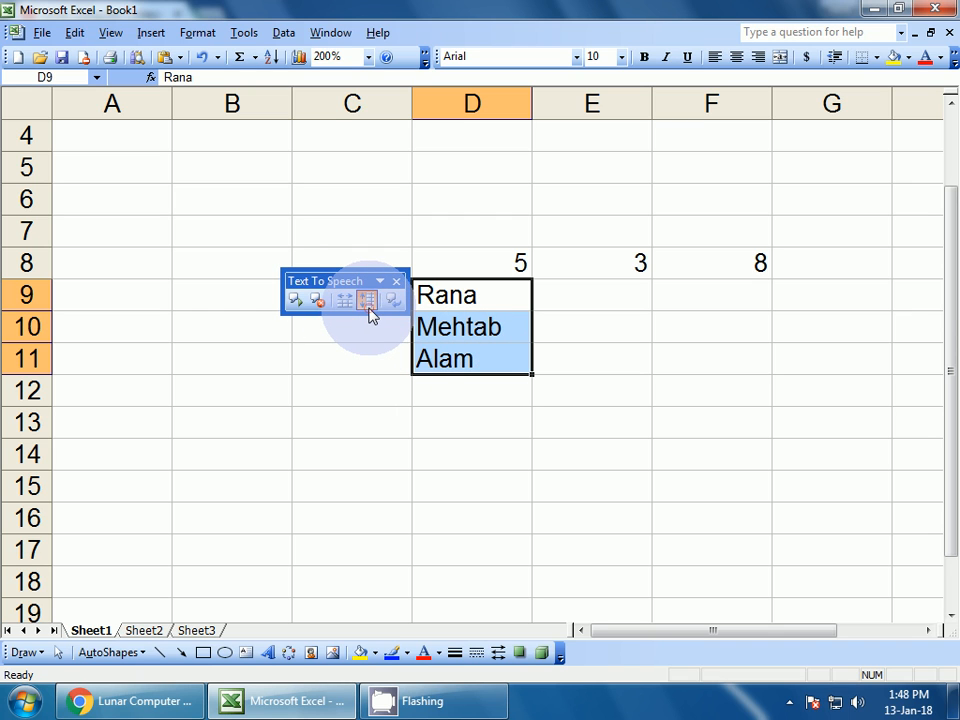
click(294, 304)
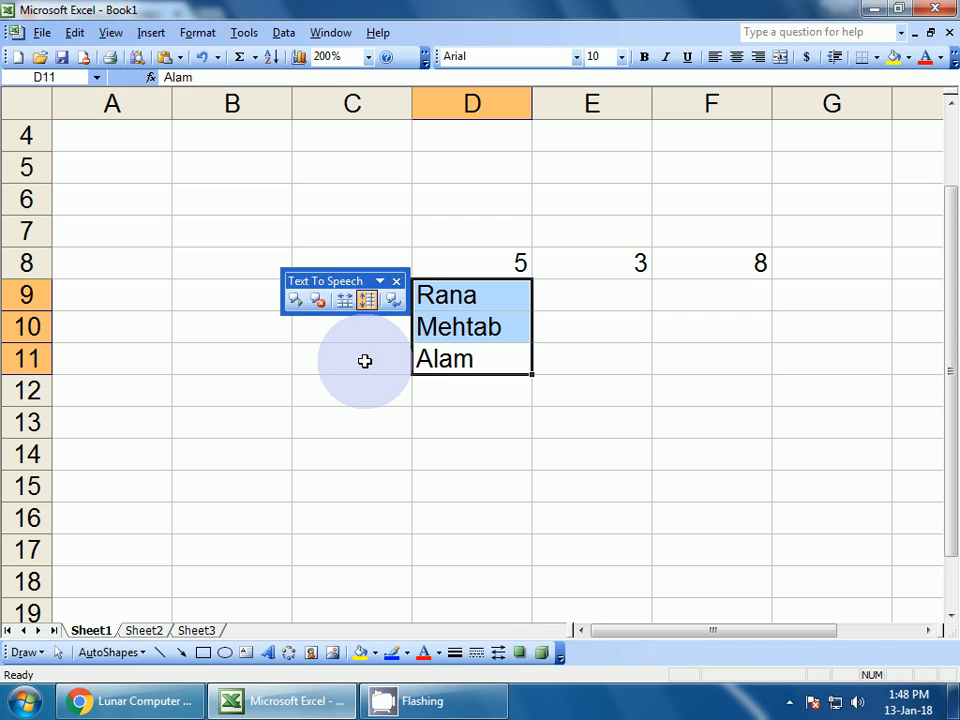
click(295, 303)
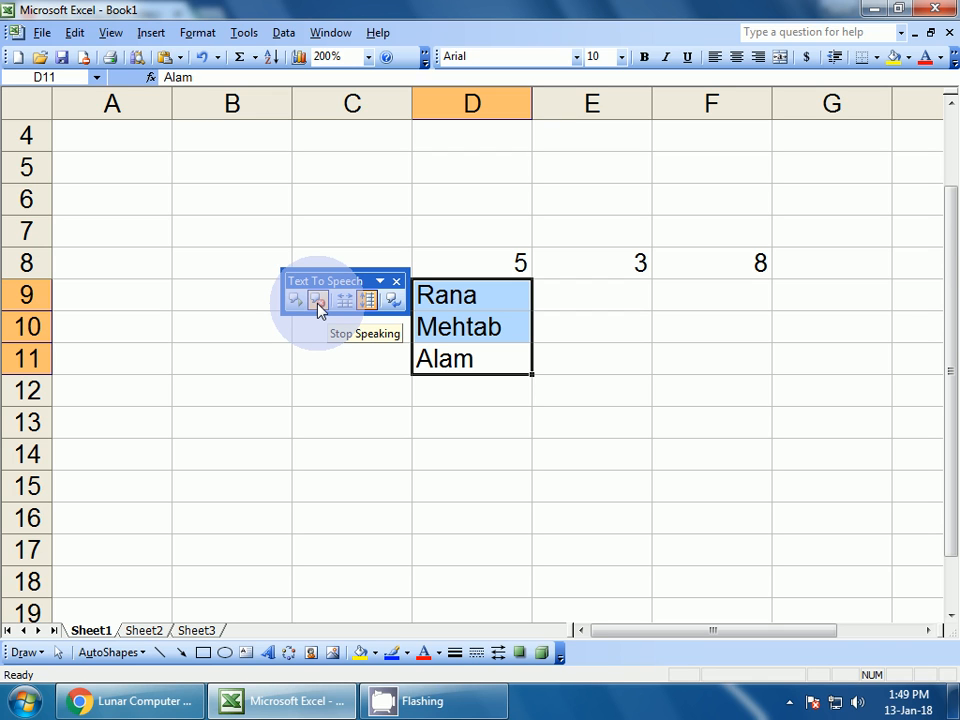
click(318, 302)
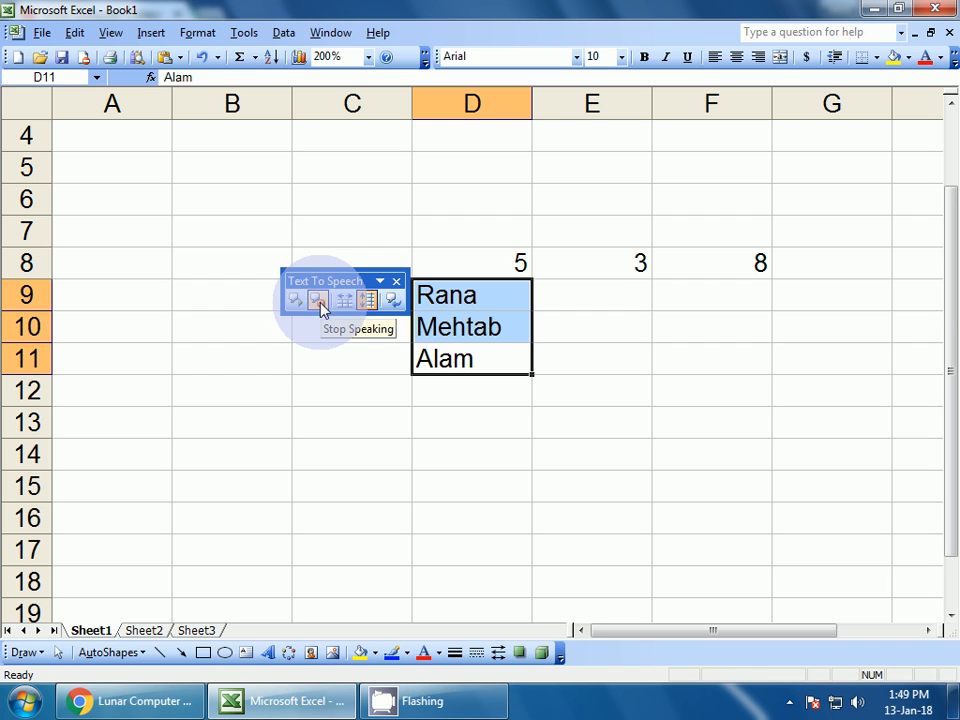
click(295, 299)
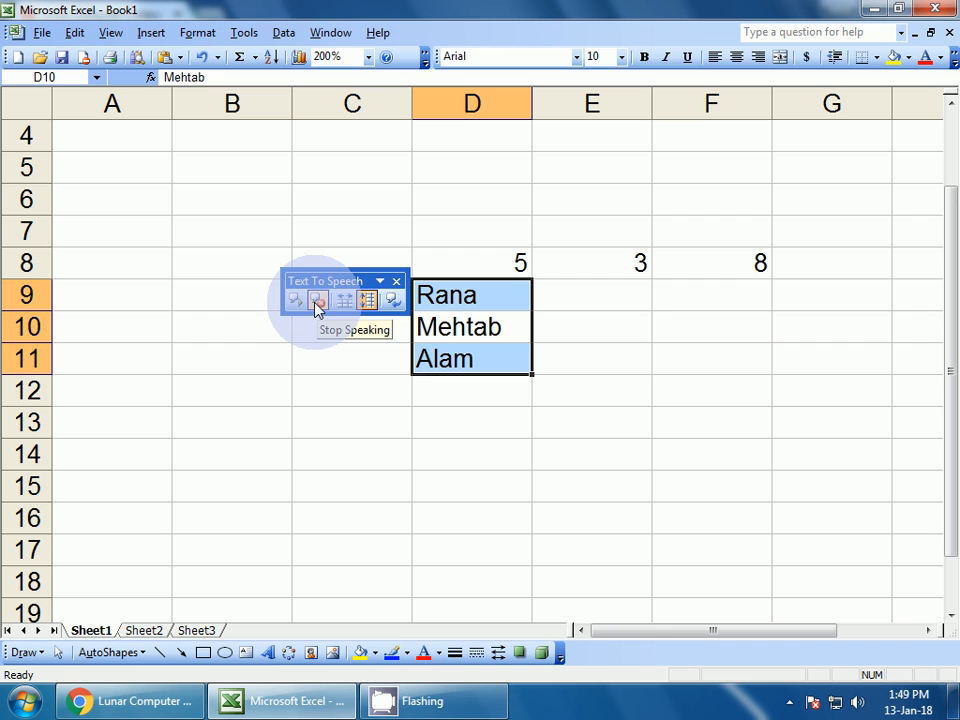
click(392, 301)
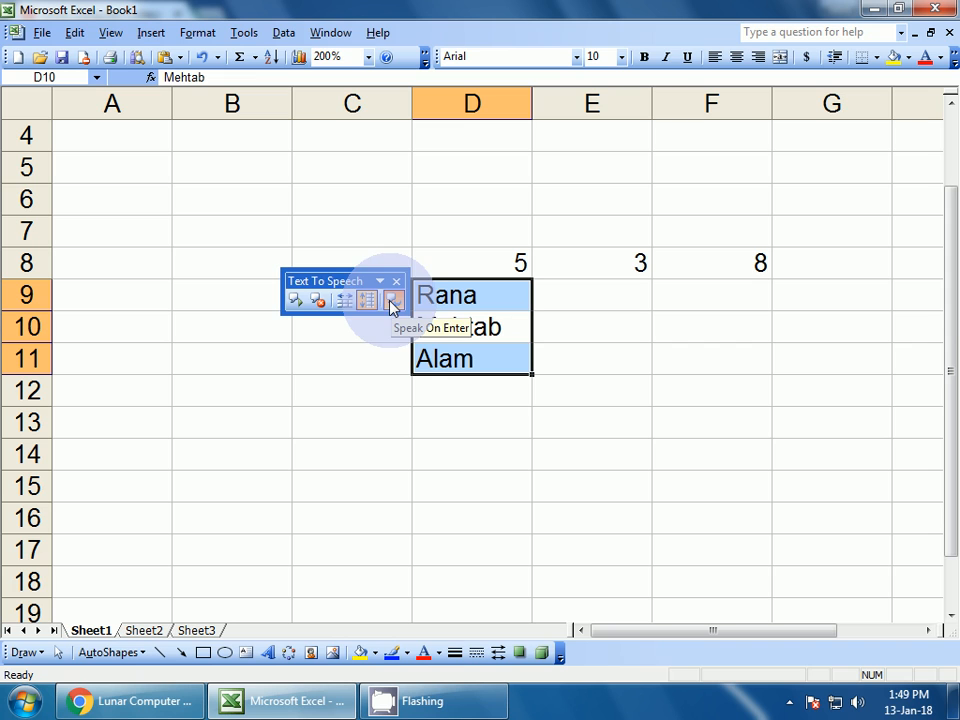
click(392, 303)
Type Lunar, Computer and College into B11, B12 and B13, then go to C11
click(253, 355)
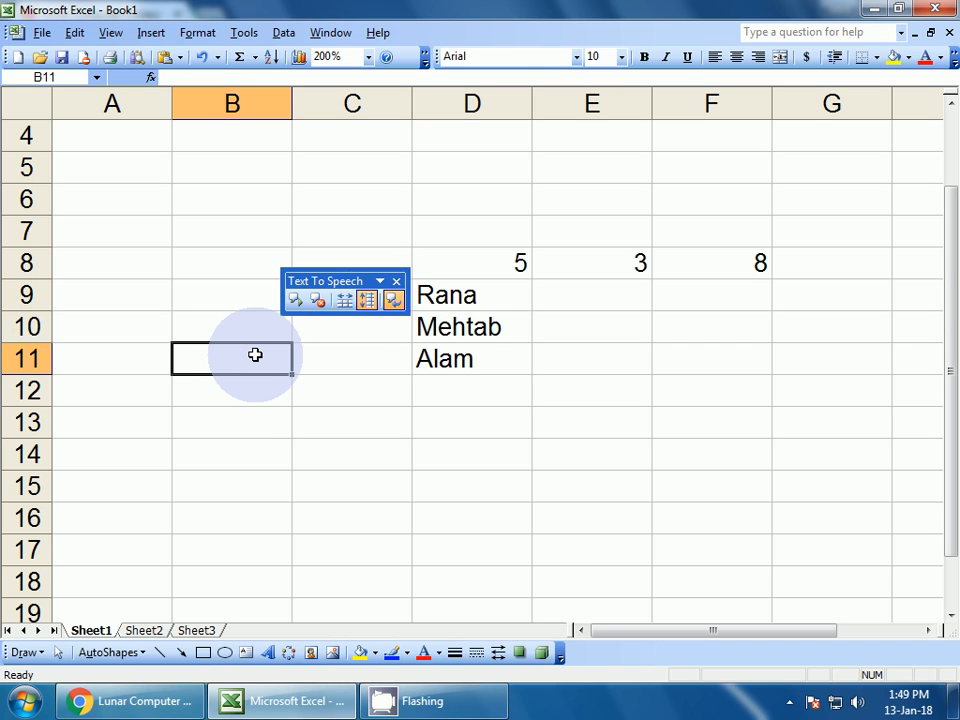
text(Lu)
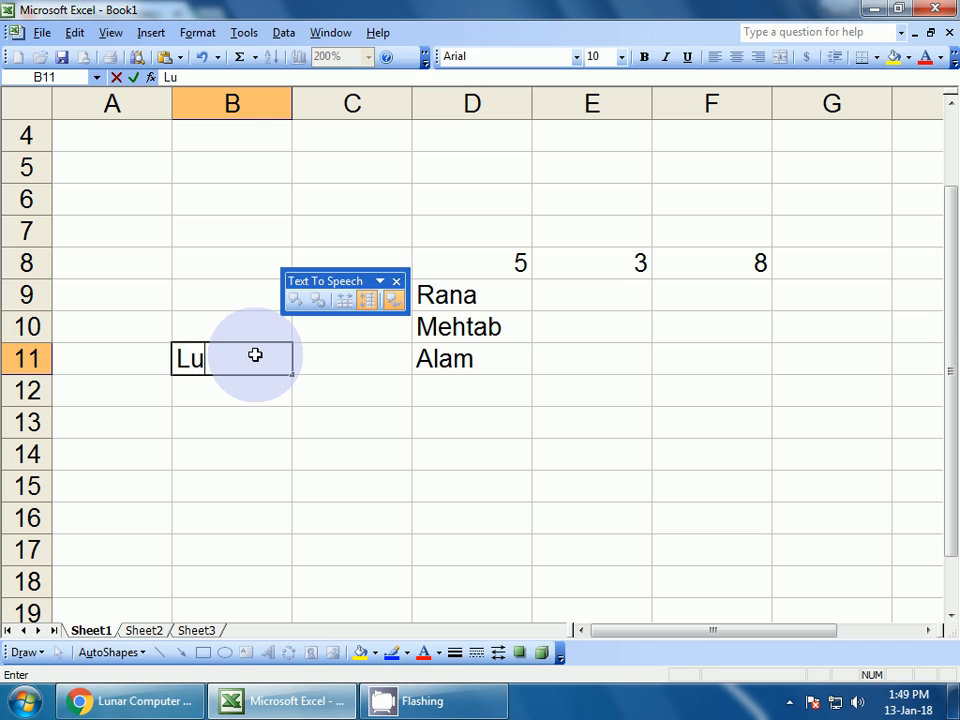
text(nar)
key(Return)
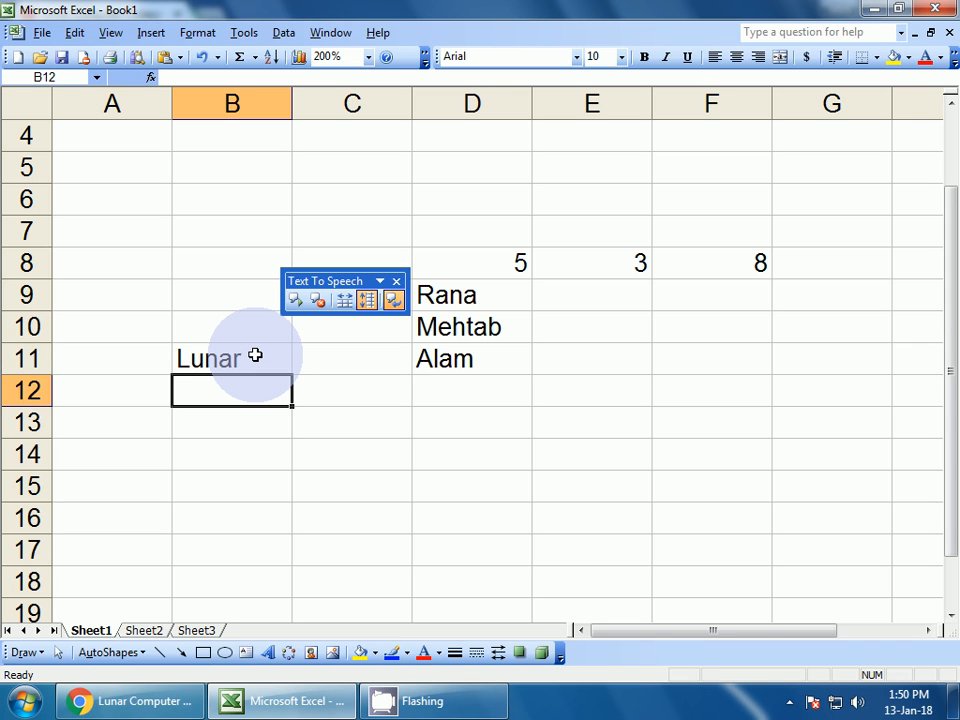
text(Com)
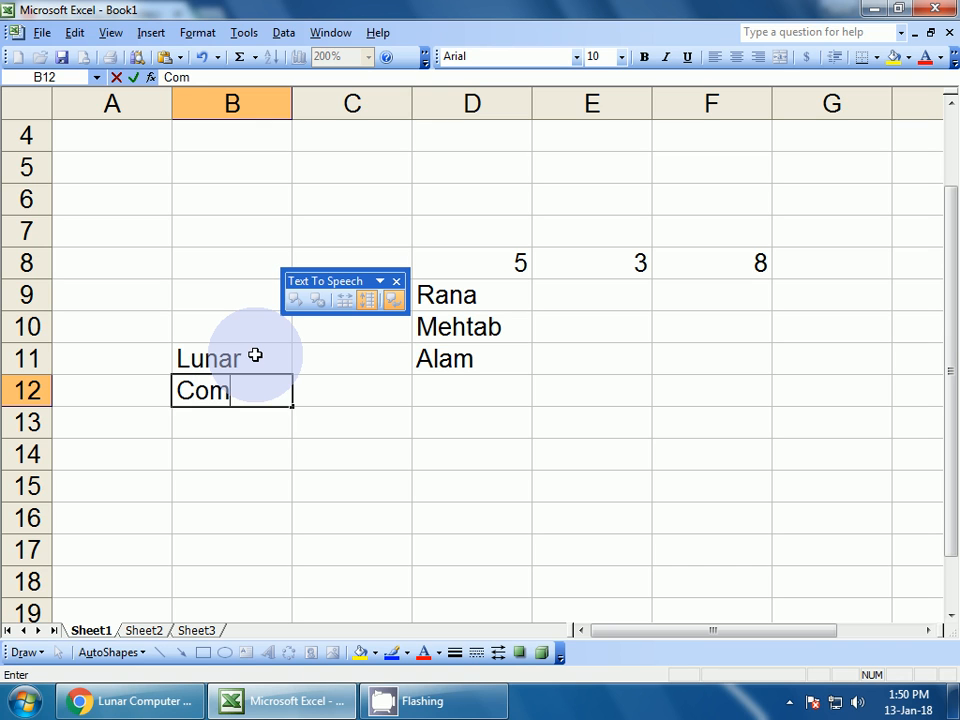
text(puter)
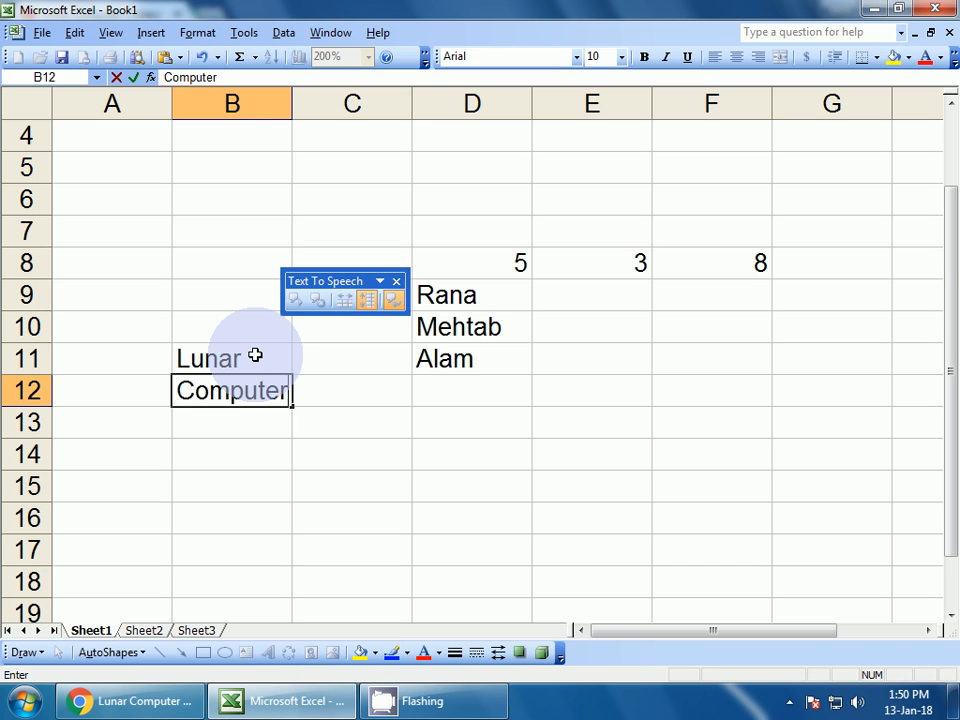
key(Return)
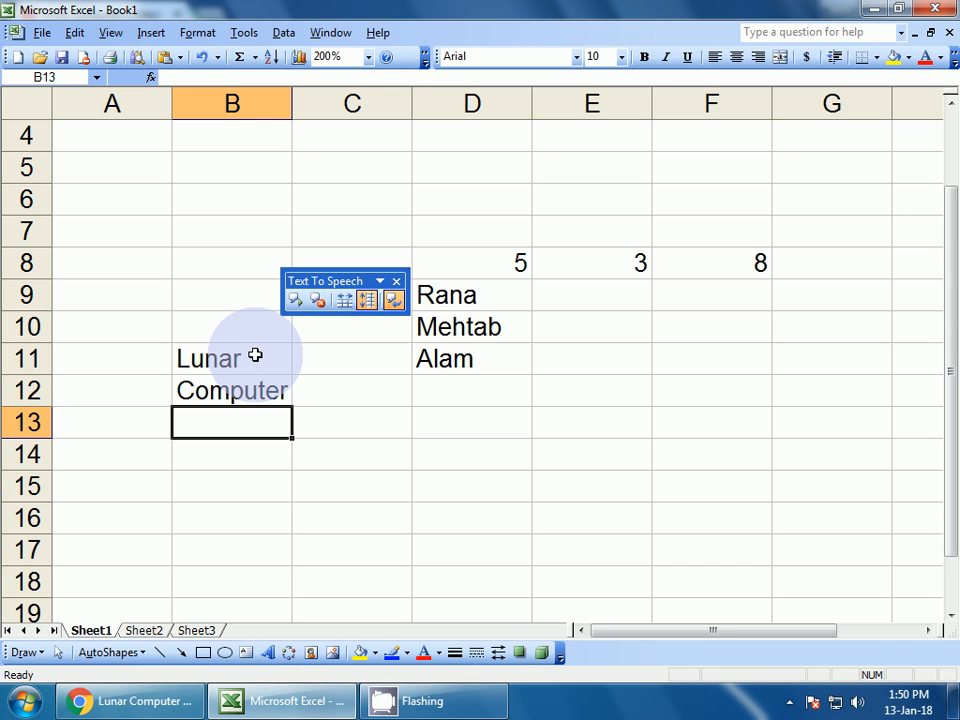
text(Coll)
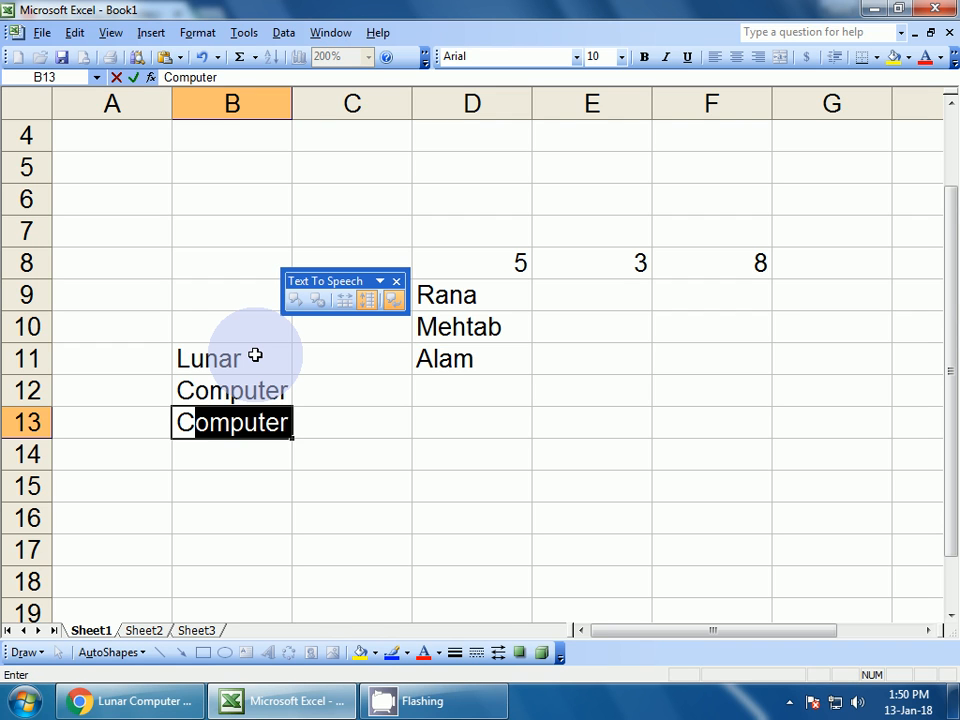
text(ege)
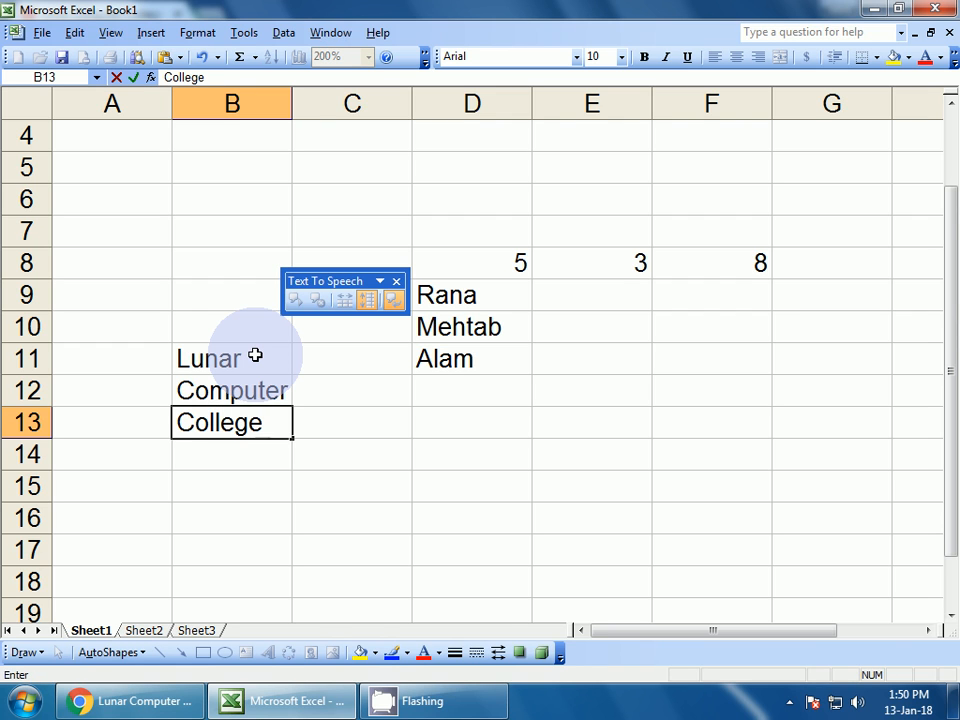
key(Return)
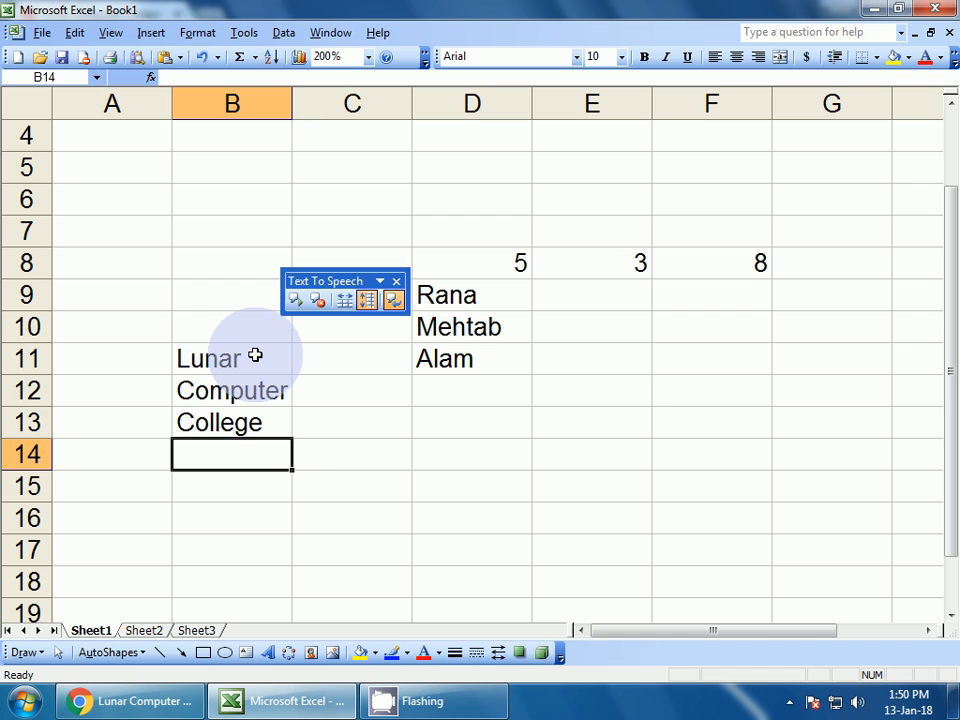
key(Up)
key(Up)
key(Up)
key(Right)
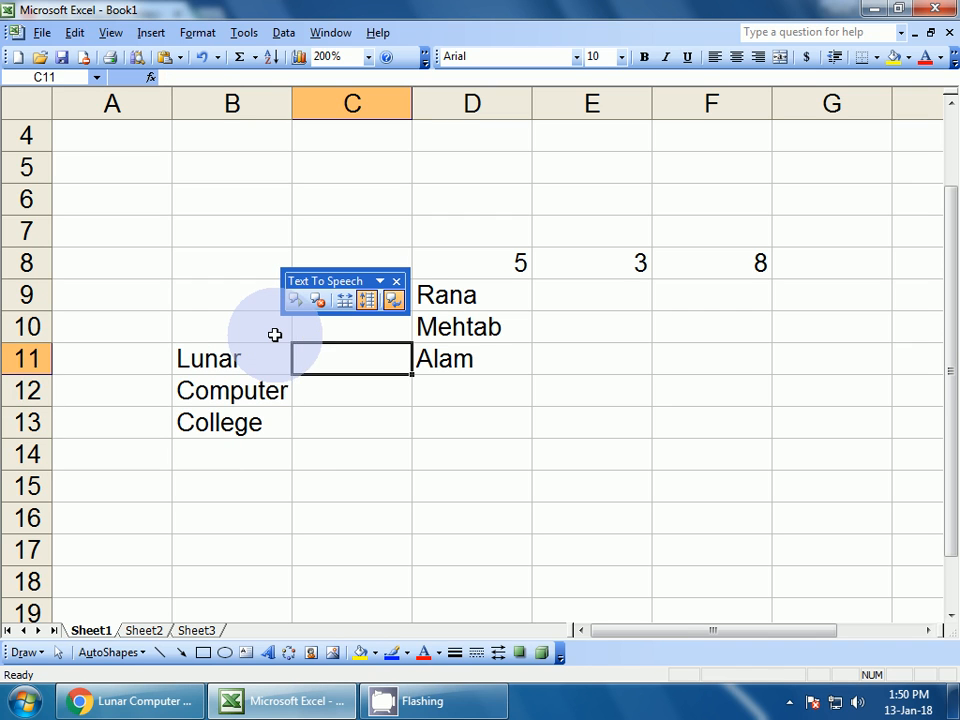
Enter 9, 7 and 6 into C11, C12 and C13
text(9)
key(Return)
text(7)
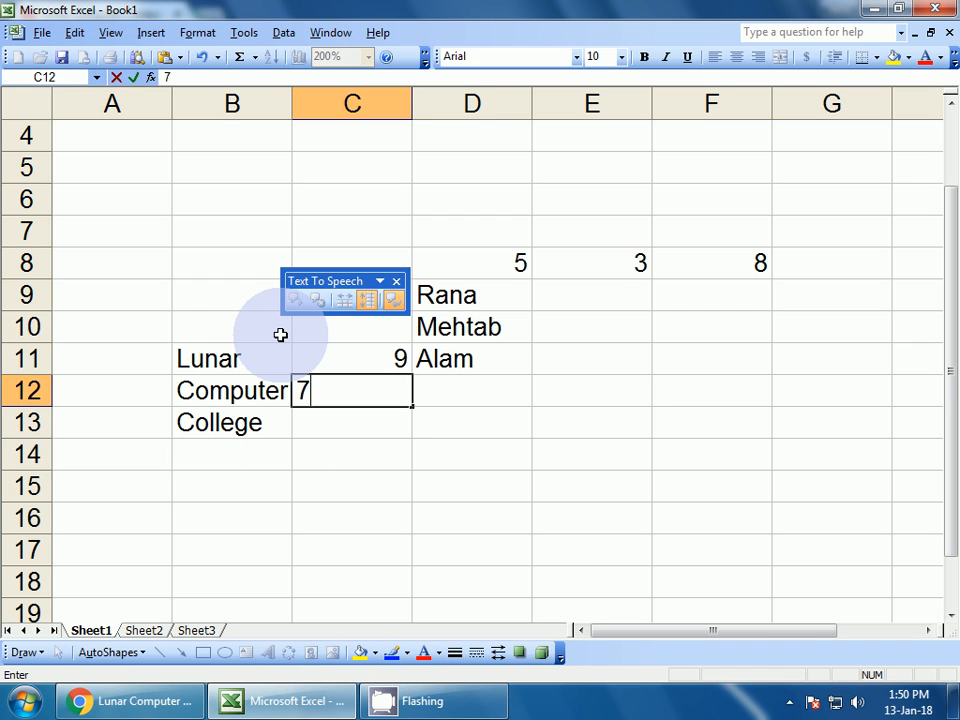
key(Return)
text(6)
key(Return)
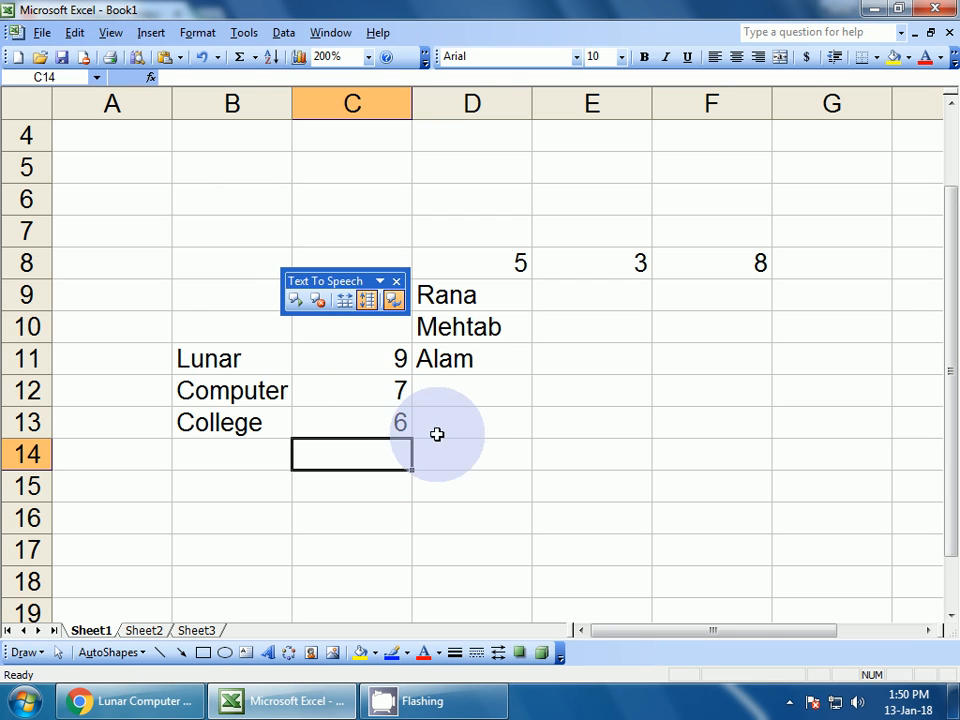
Turn off Speak On Enter and hide the Text To Speech toolbar via Tools > Speech
click(393, 302)
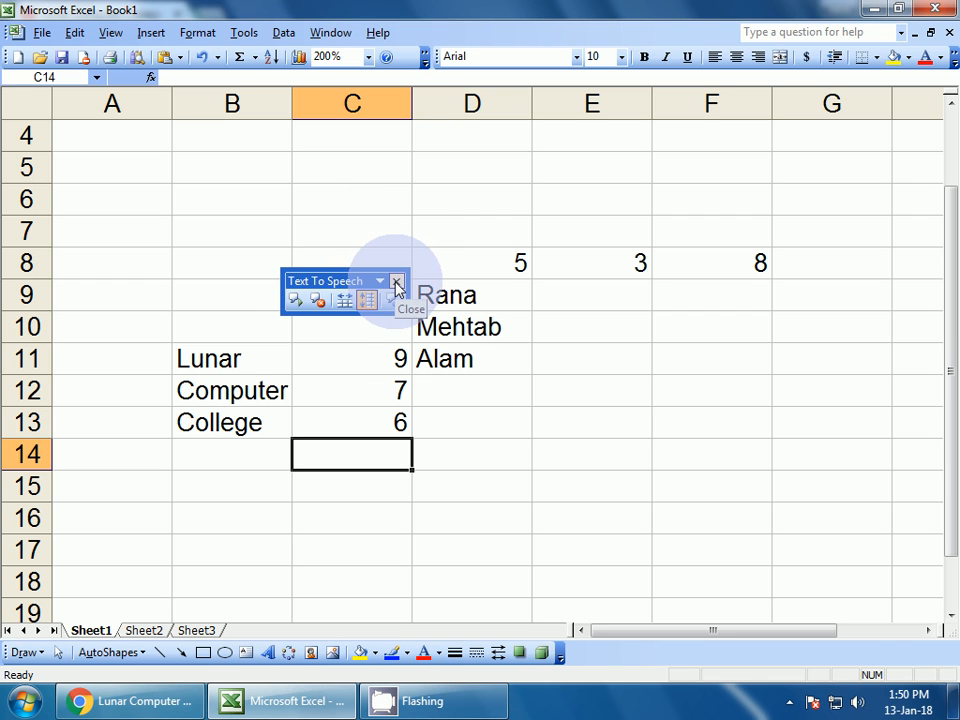
click(245, 33)
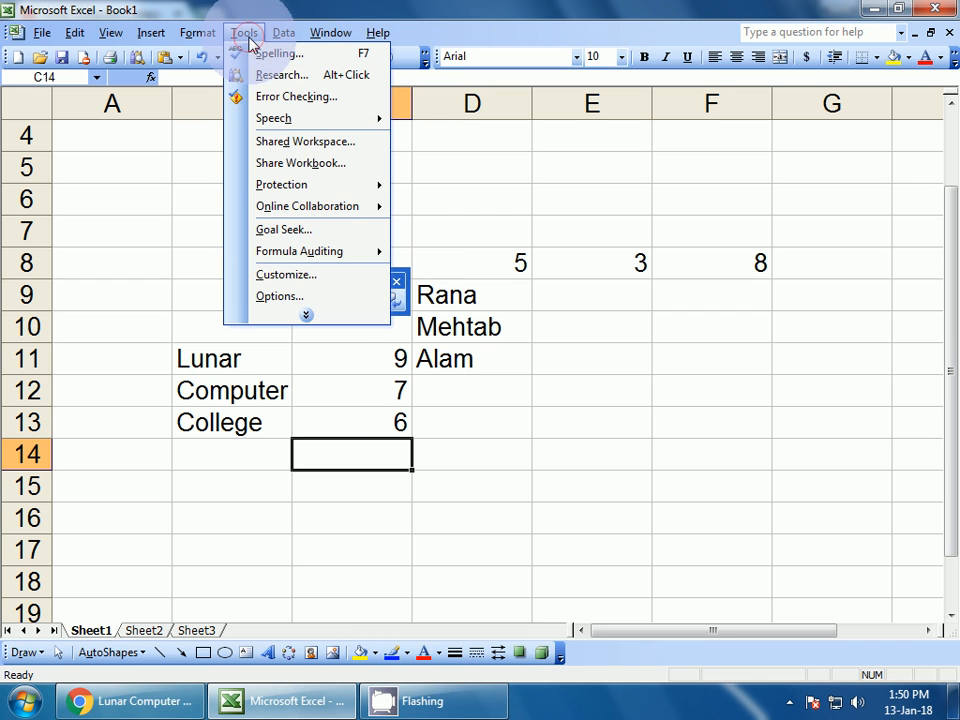
mouse_move(272, 121)
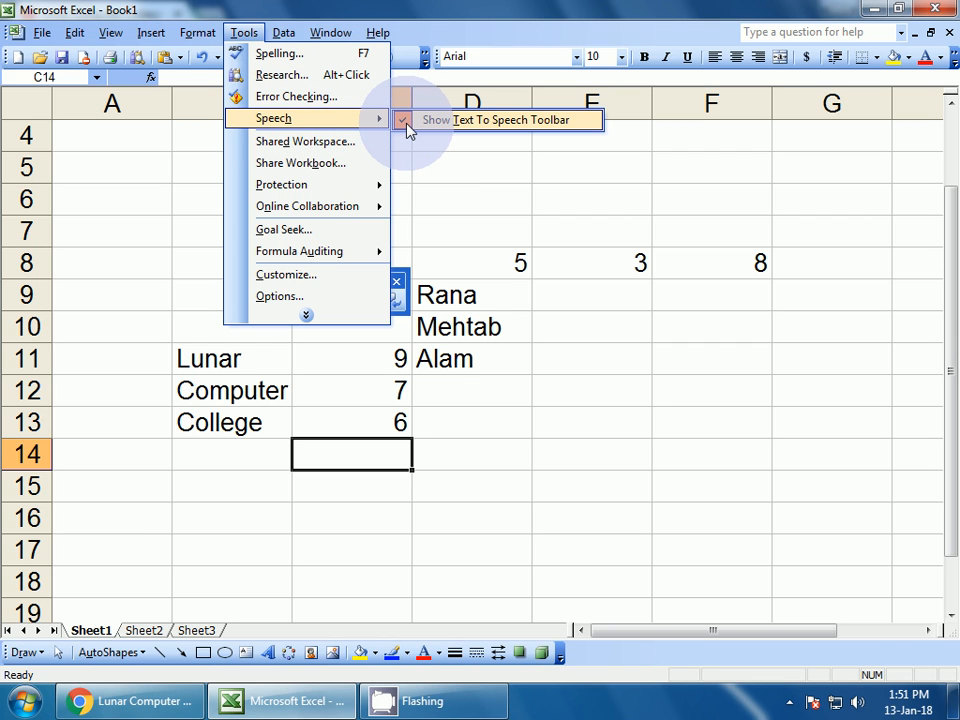
click(408, 122)
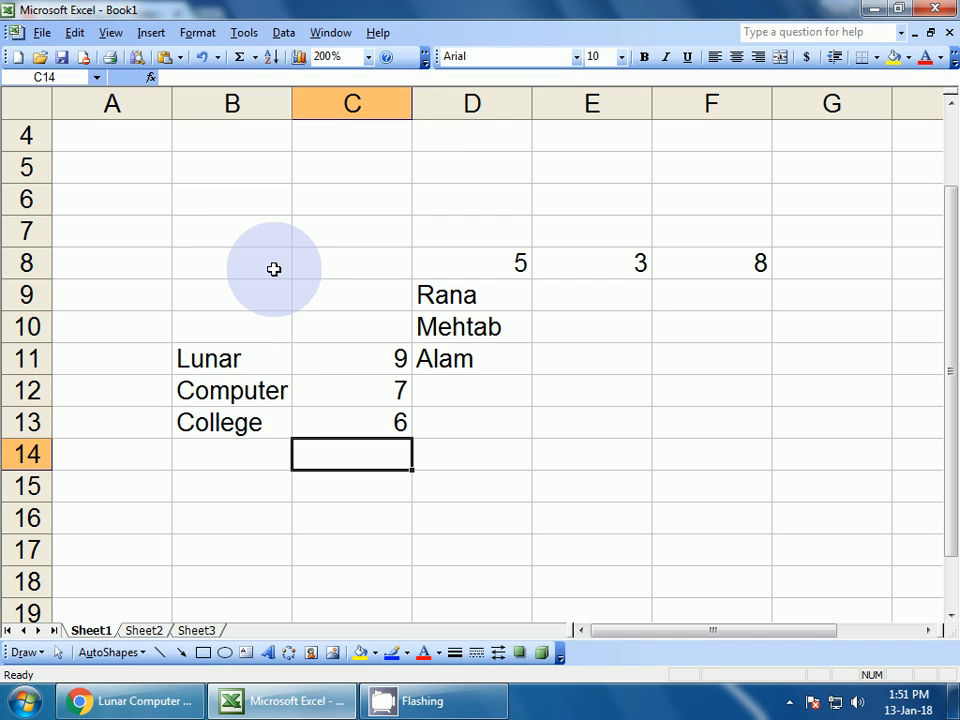
click(282, 34)
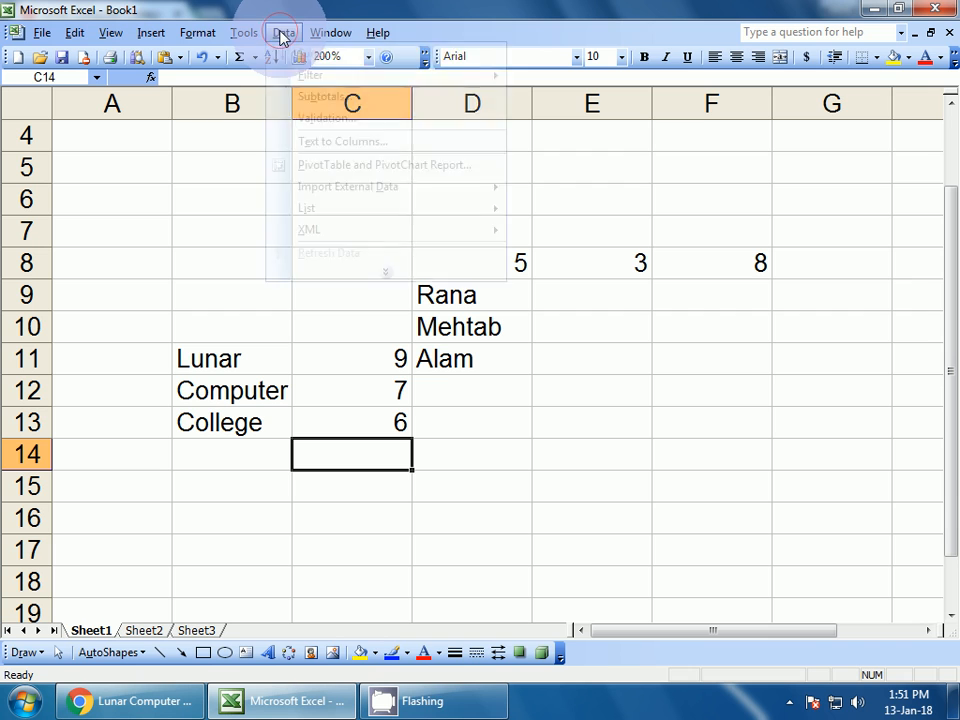
mouse_move(251, 32)
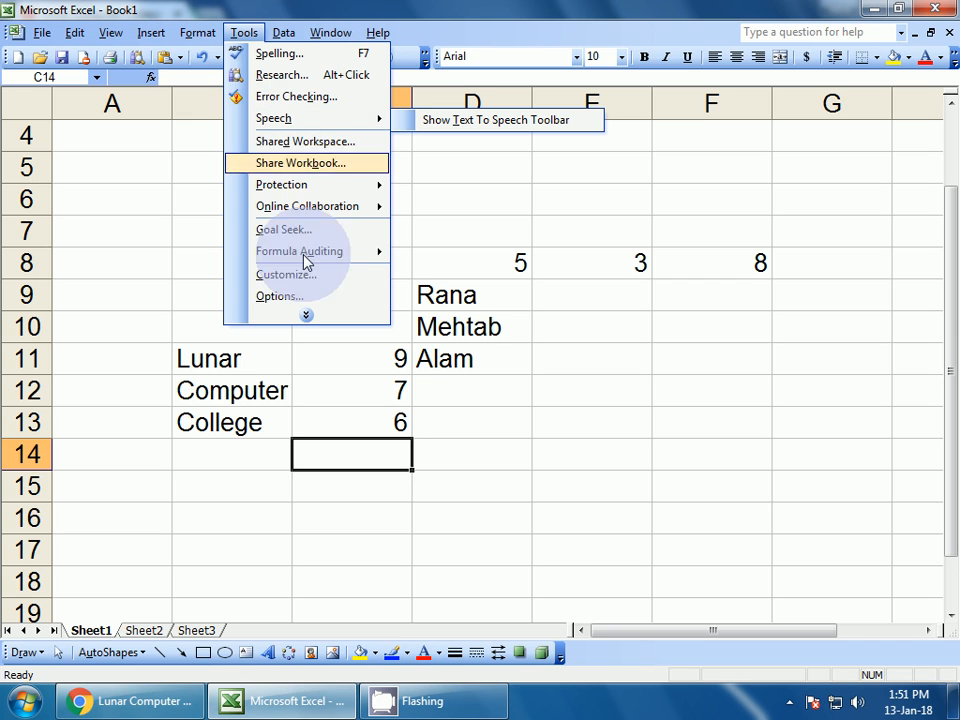
click(130, 701)
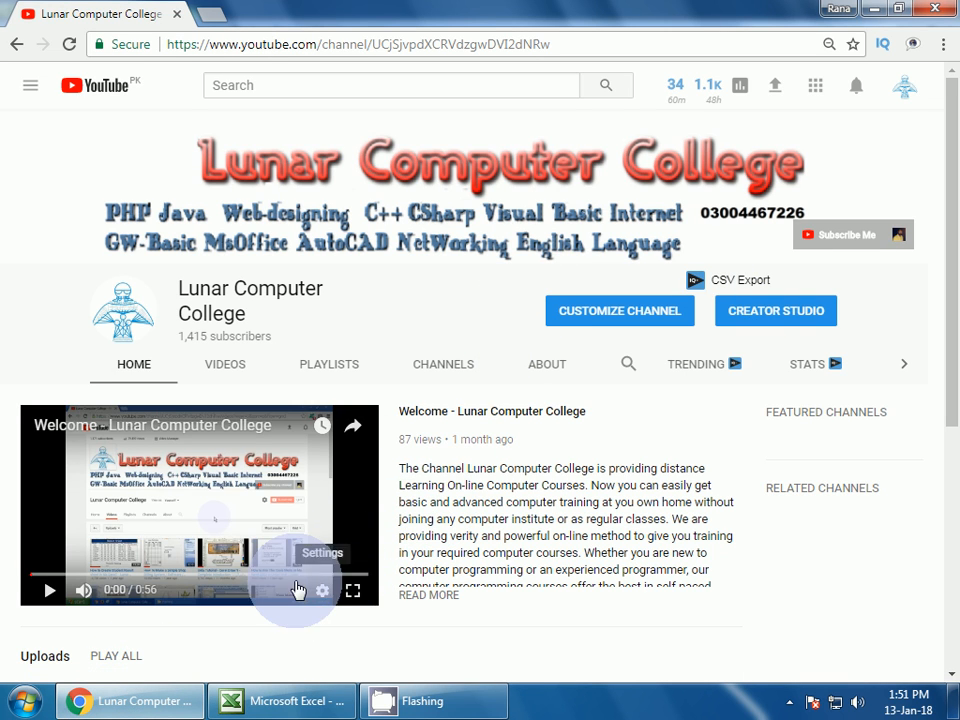
click(272, 706)
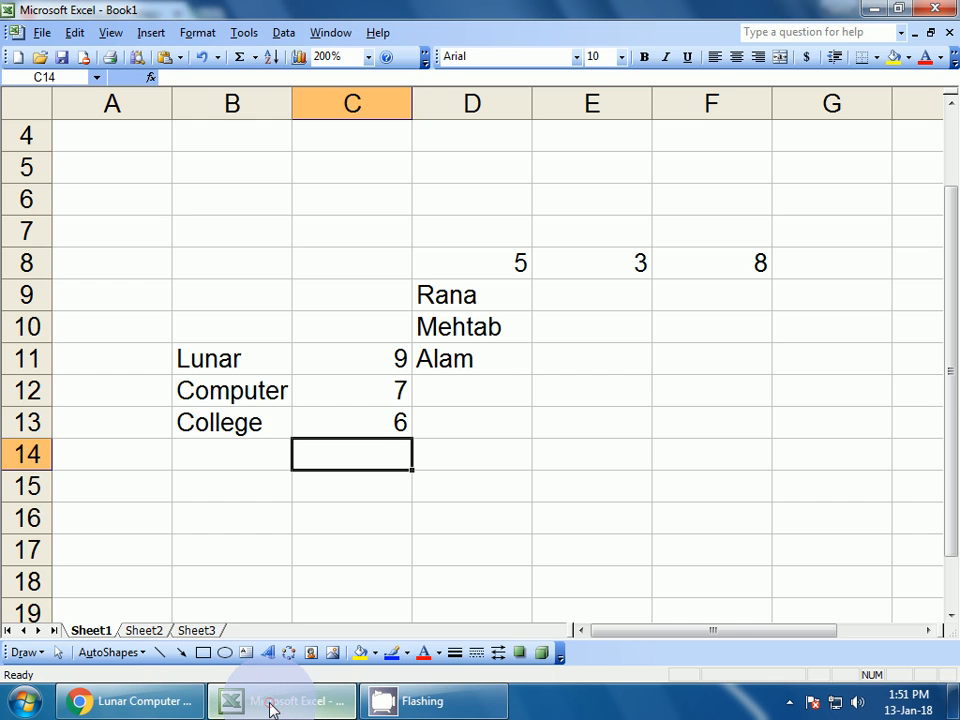